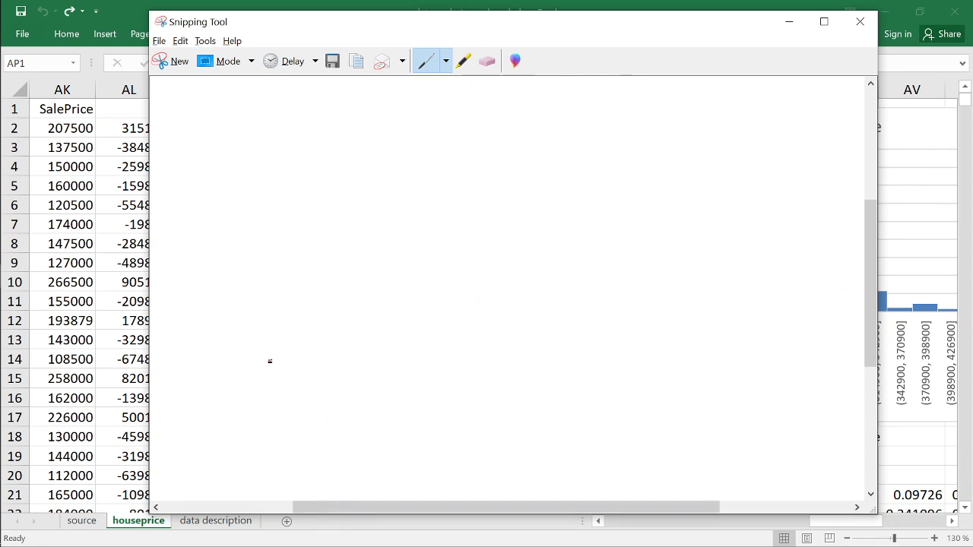
- Sketch a red bell curve above a horizontal baseline and add a vertical centre line labelled m
mouse_move(270, 361)
mouse_down()
mouse_move(524, 373)
mouse_move(726, 364)
mouse_up()
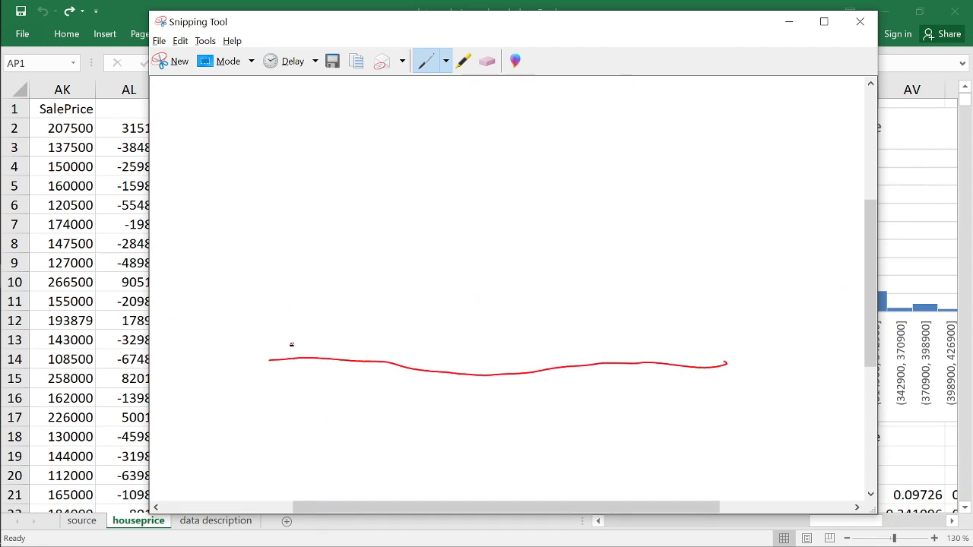
mouse_move(280, 347)
mouse_down()
mouse_move(352, 333)
mouse_move(499, 191)
mouse_move(569, 273)
mouse_move(666, 342)
mouse_move(697, 348)
mouse_up()
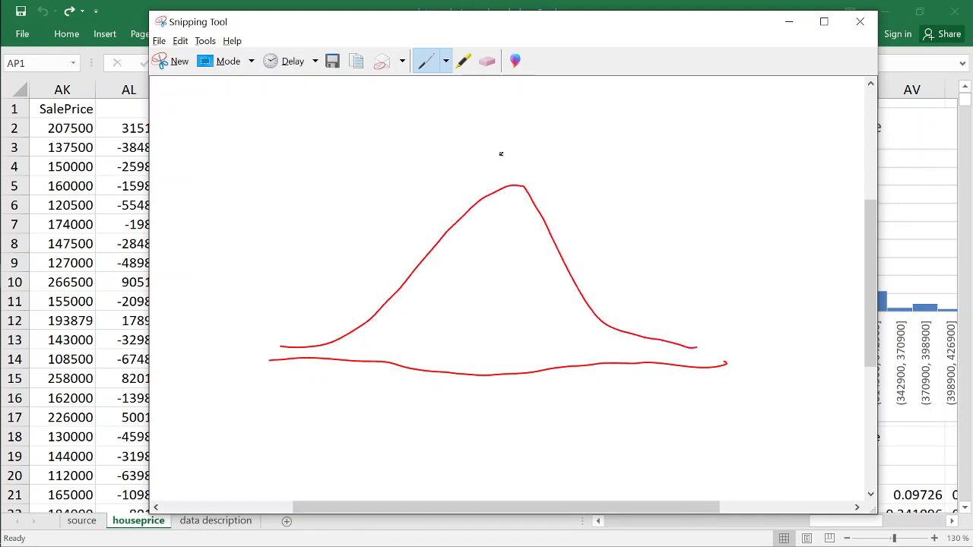
mouse_move(496, 141)
mouse_down()
mouse_move(502, 415)
mouse_move(483, 444)
mouse_move(512, 438)
mouse_up()
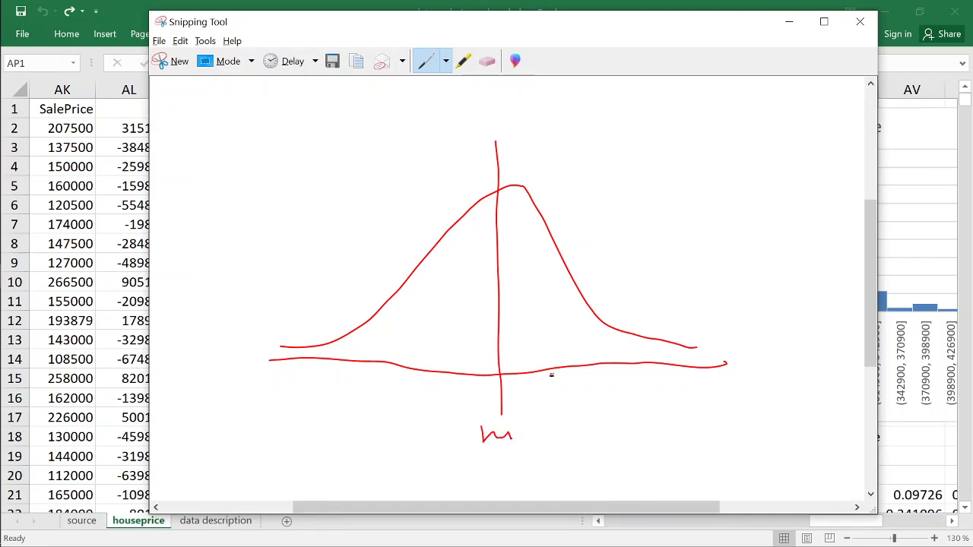
- Draw a horizontal distance line on each side of the centre line, label both S, and add a tick on the curve
drag(498, 286, 578, 287)
mouse_move(419, 291)
mouse_down()
mouse_move(497, 293)
mouse_move(445, 320)
mouse_move(444, 306)
mouse_up()
mouse_move(541, 307)
mouse_down()
mouse_move(555, 319)
mouse_move(533, 326)
mouse_up()
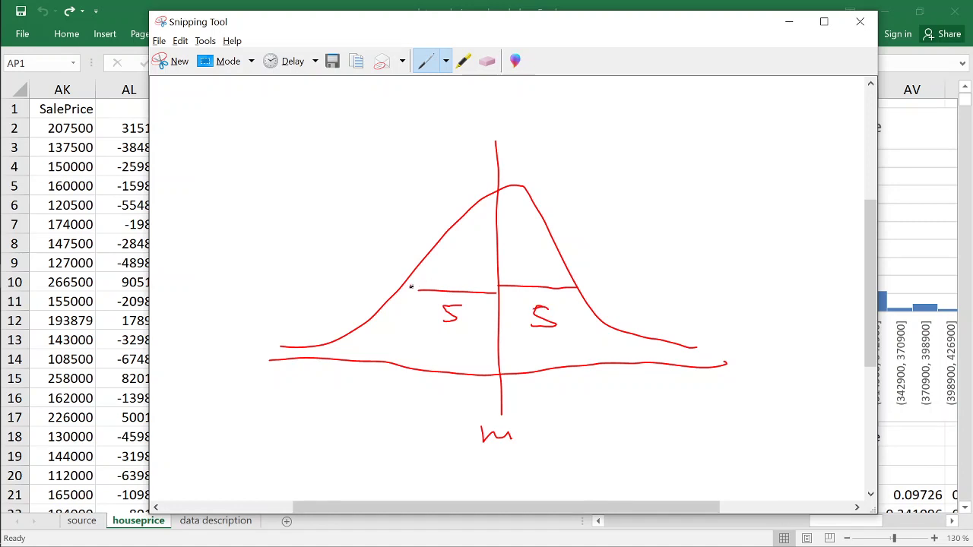
drag(402, 276, 402, 305)
- Capture the complete Histogram SalePrice chart from the Excel worksheet as a new snip in Snipping Tool
key(alt+Tab)
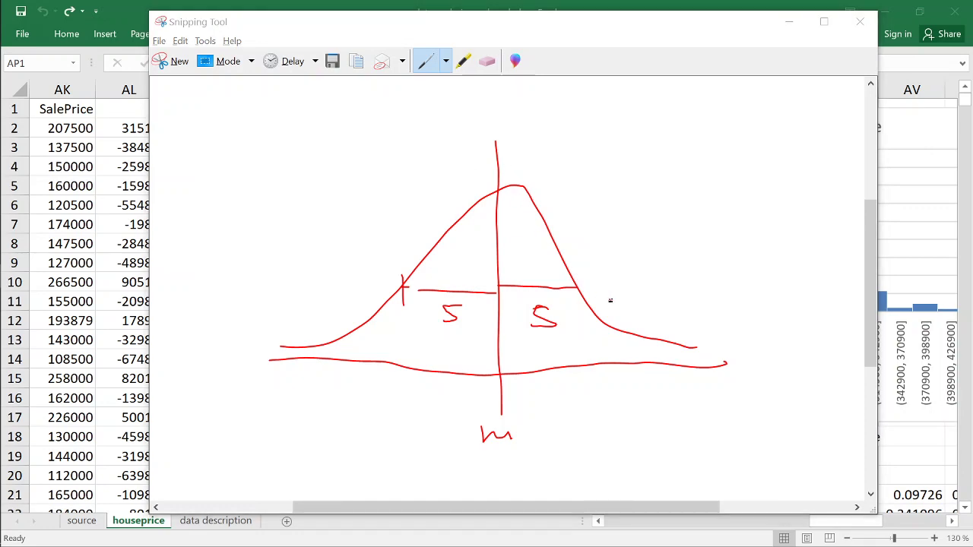
click(952, 522)
click(952, 522)
click(952, 521)
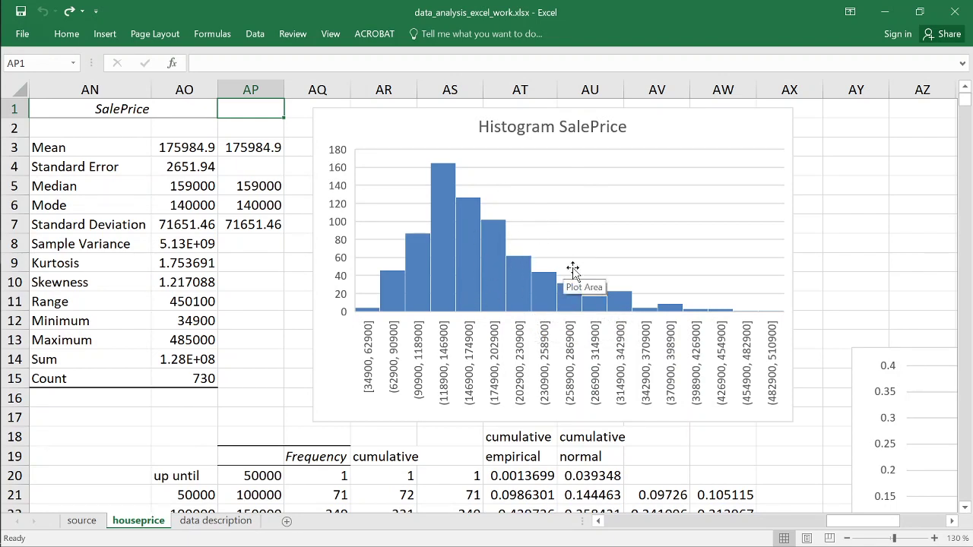
key(alt+Tab)
click(166, 62)
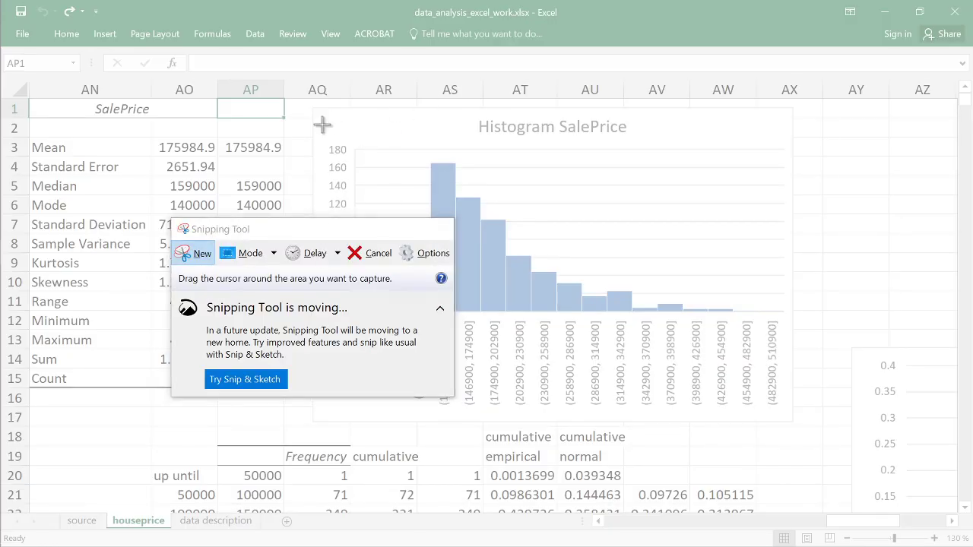
drag(322, 125, 796, 418)
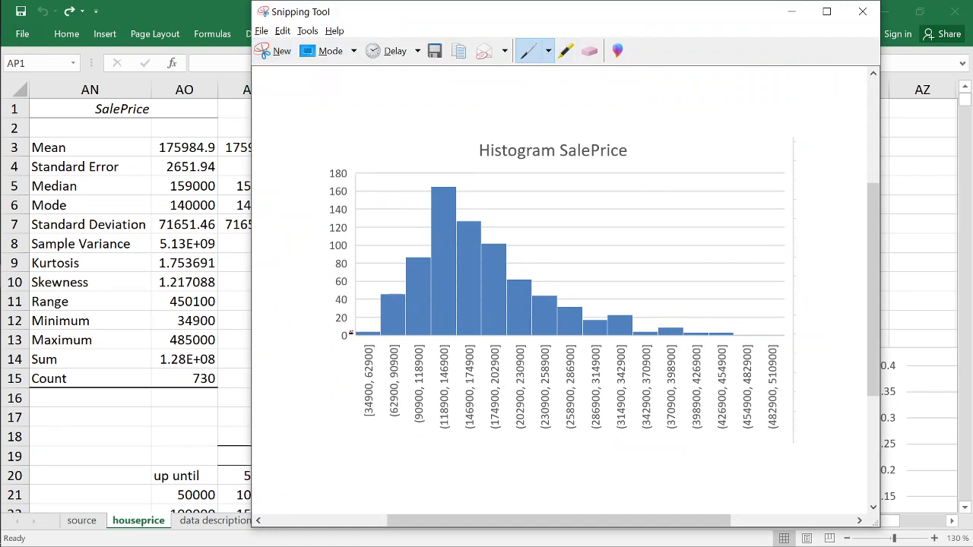
- Draw a red bell curve over the captured histogram and mark its centre below the axis near the 174900–202900 bin
mouse_move(365, 328)
mouse_down()
mouse_move(414, 294)
mouse_move(479, 196)
mouse_move(503, 213)
mouse_move(549, 293)
mouse_move(628, 338)
mouse_move(652, 340)
mouse_up()
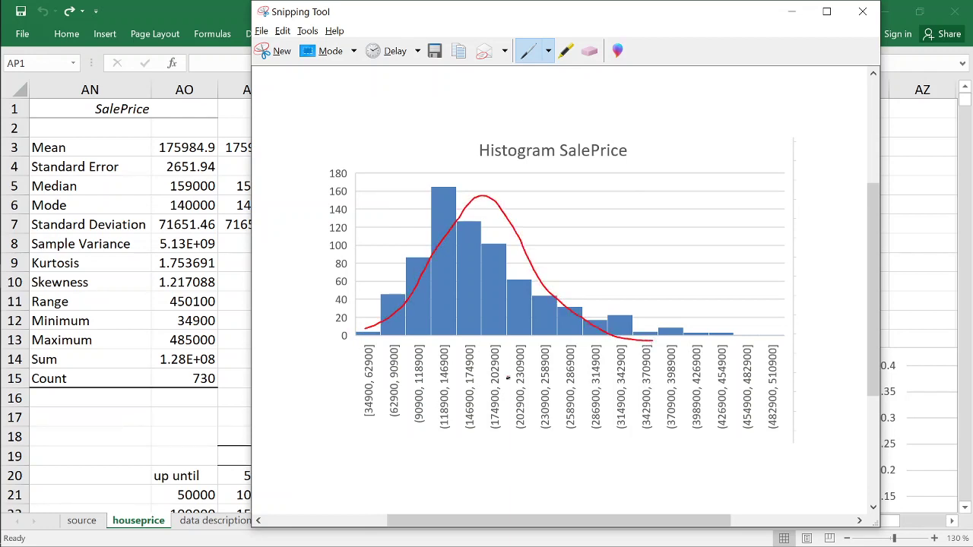
mouse_move(493, 397)
mouse_down()
mouse_move(498, 344)
mouse_move(494, 391)
mouse_up()
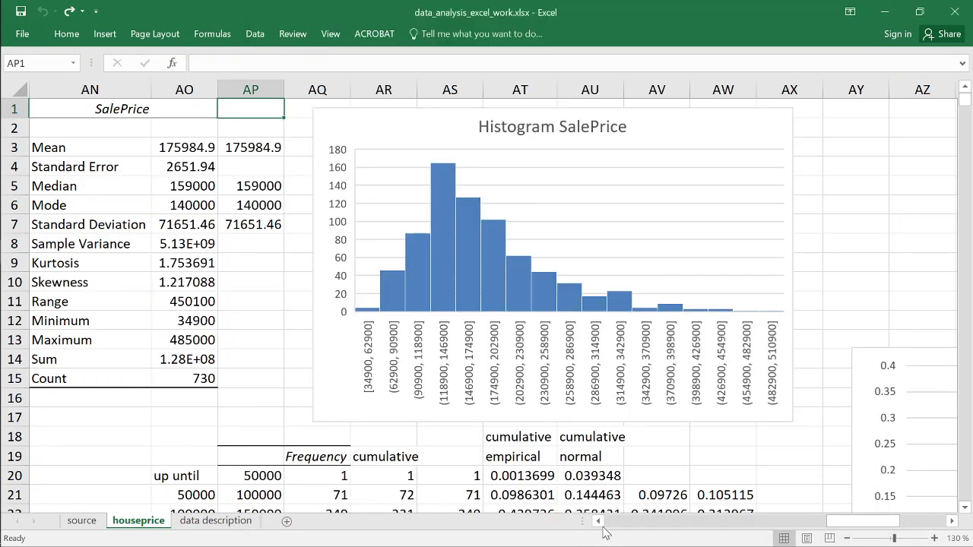
- In Excel, calculate the SalePrice skewness in cell AP10 with =SKEW(AK2:AK731)
click(599, 522)
click(599, 523)
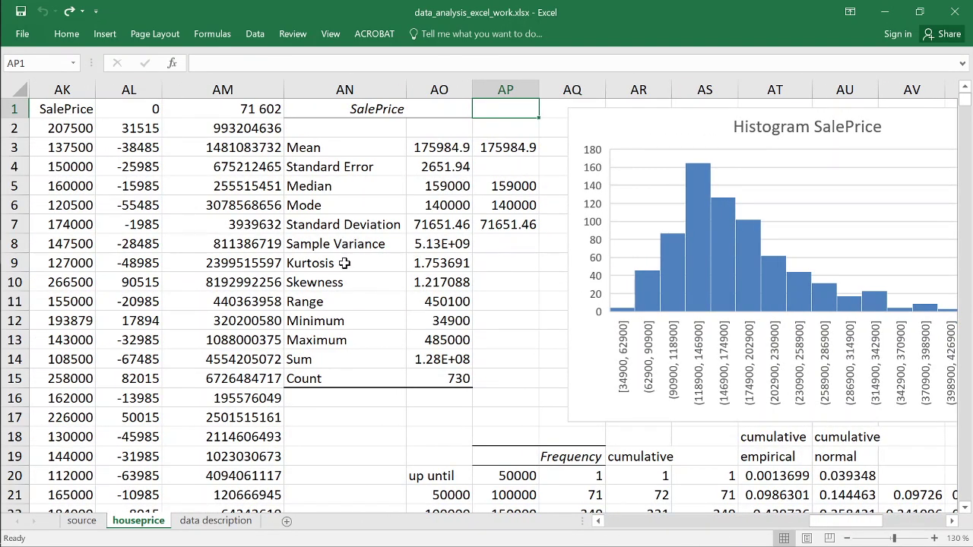
click(439, 283)
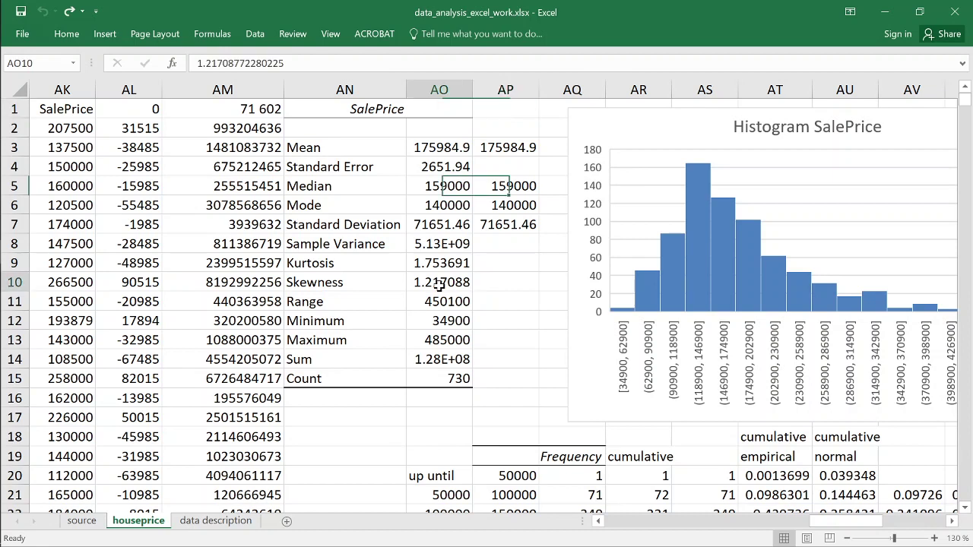
click(498, 283)
text(=SKEW()
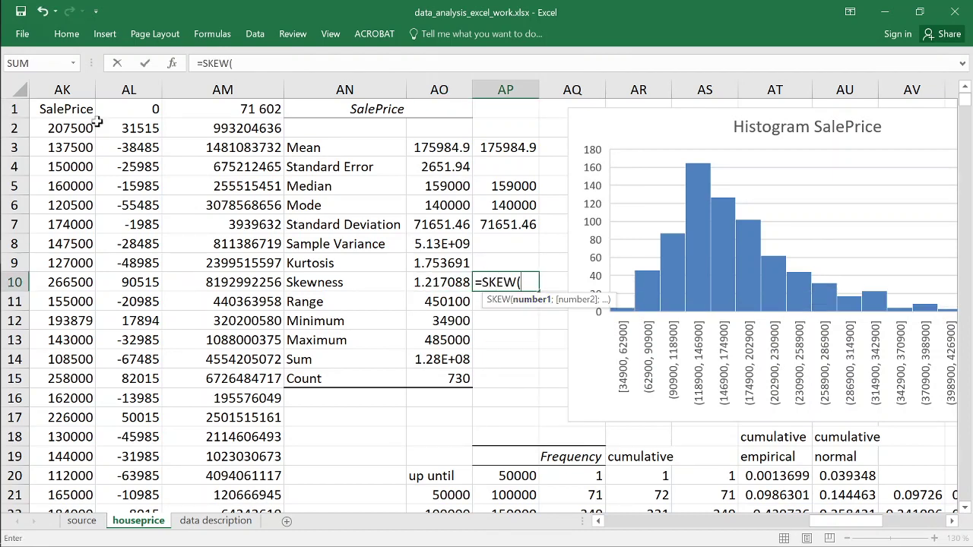
click(65, 126)
key(ctrl+shift+Down)
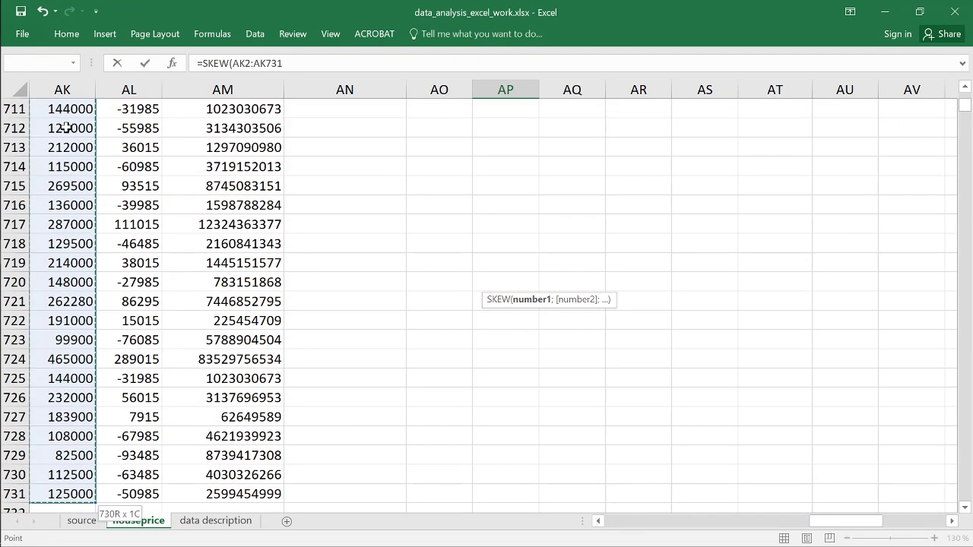
key(Return)
- Go back to the SalePrice statistics and examine the SKEW formula in AP10 and the shape of the histogram
key(ctrl+Home)
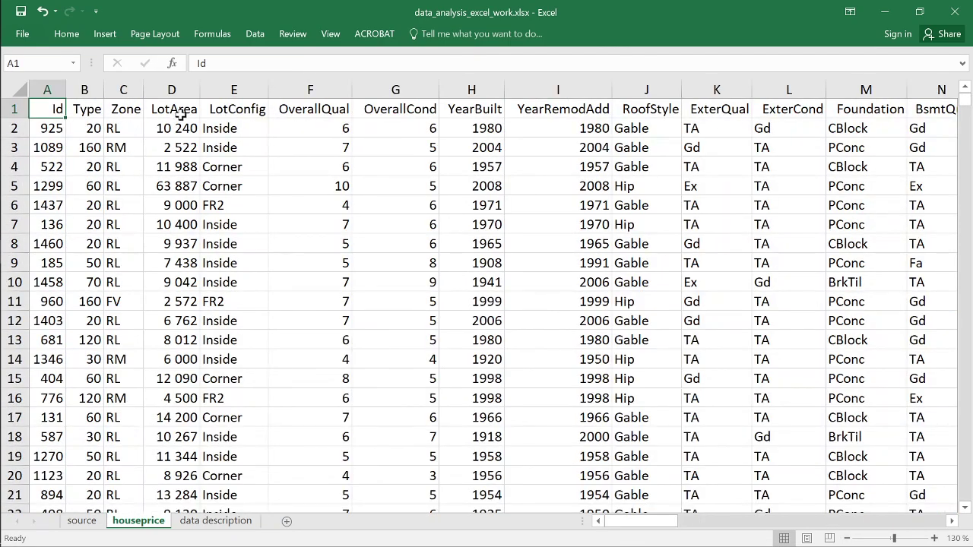
key(ctrl+Right)
key(Right)
key(Right)
key(Right)
key(Right)
key(Right)
key(Right)
key(Right)
key(Right)
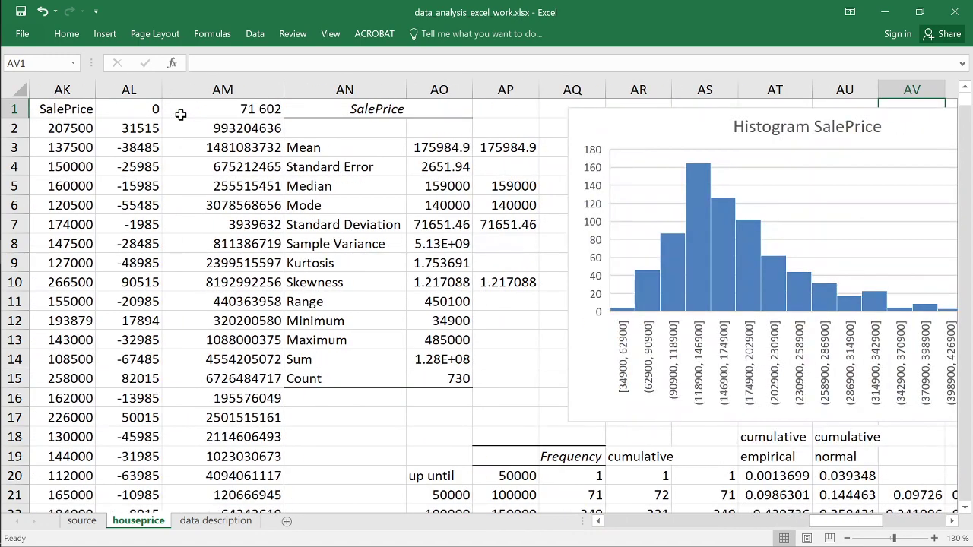
double_click(514, 283)
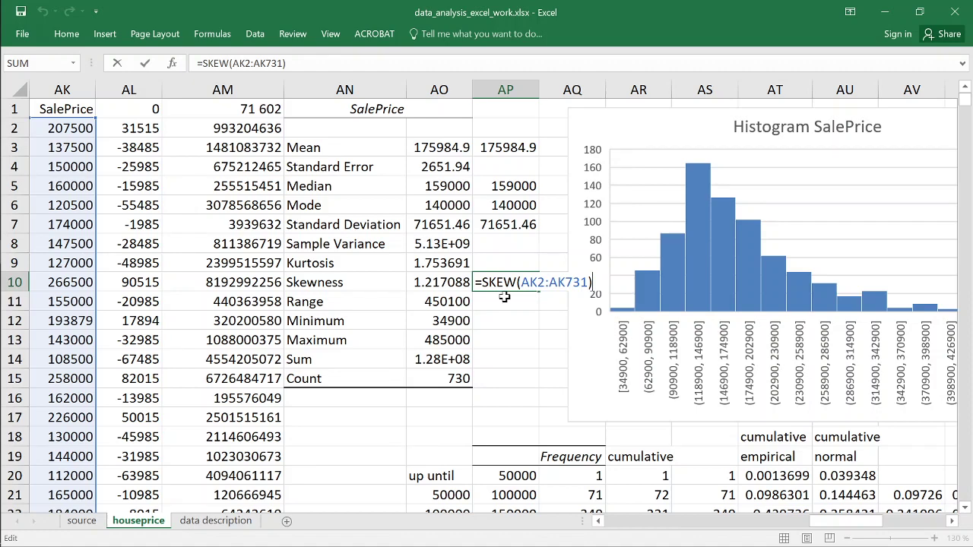
key(Escape)
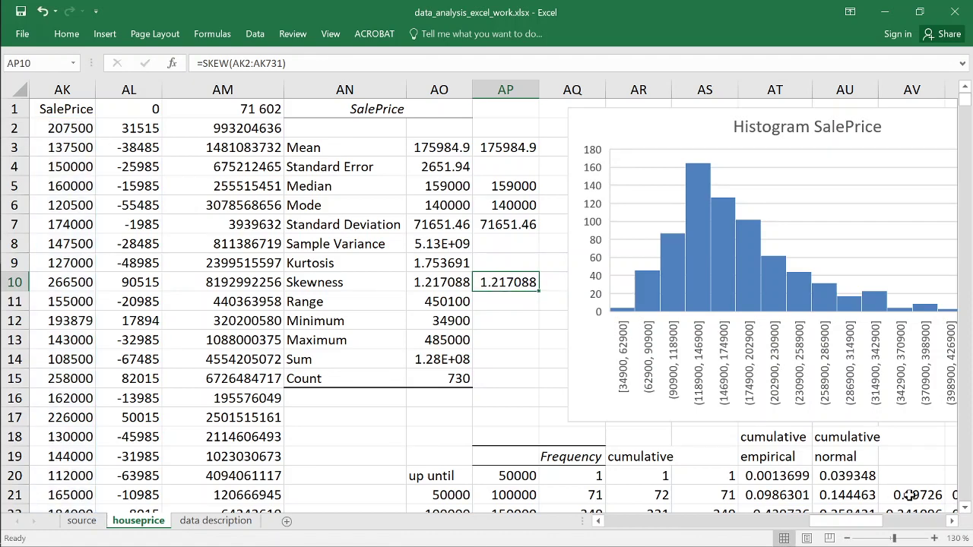
click(951, 522)
click(952, 522)
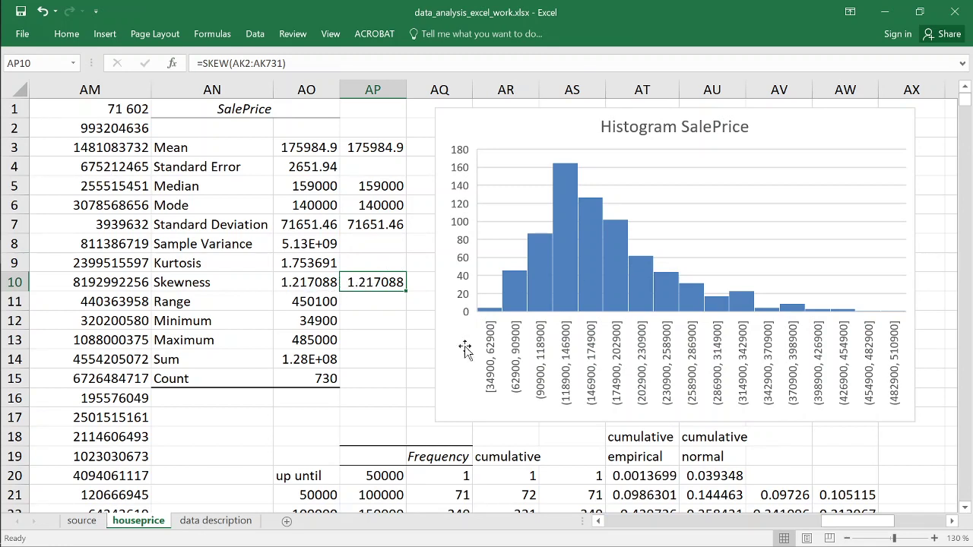
click(598, 522)
click(598, 522)
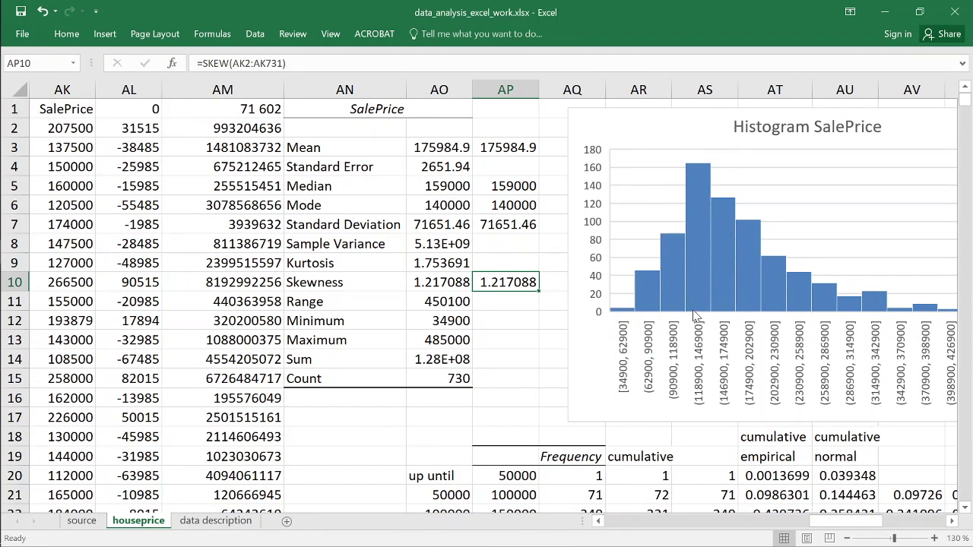
- Calculate the SalePrice kurtosis in cell AP9 with the KURT function over AK2:AK731
mouse_move(677, 300)
click(498, 263)
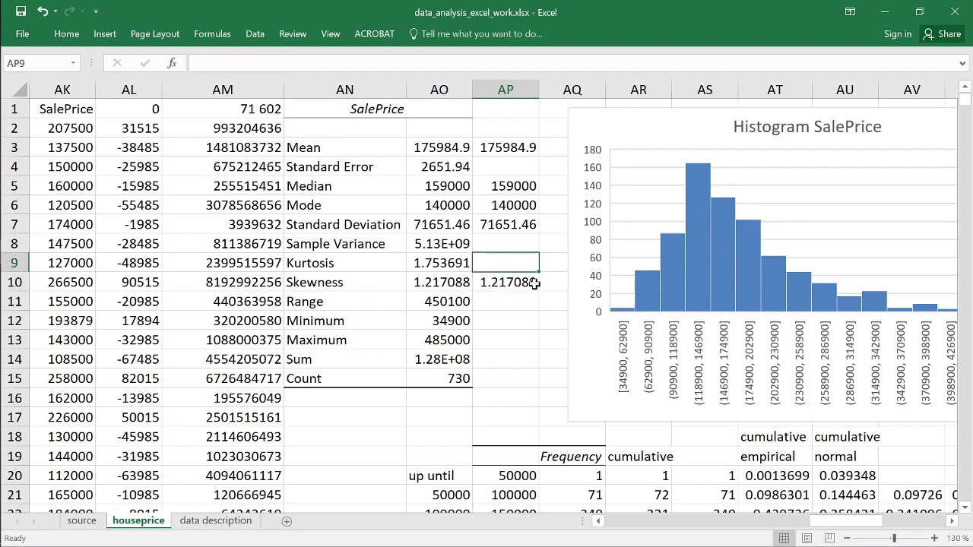
text(=KURT()
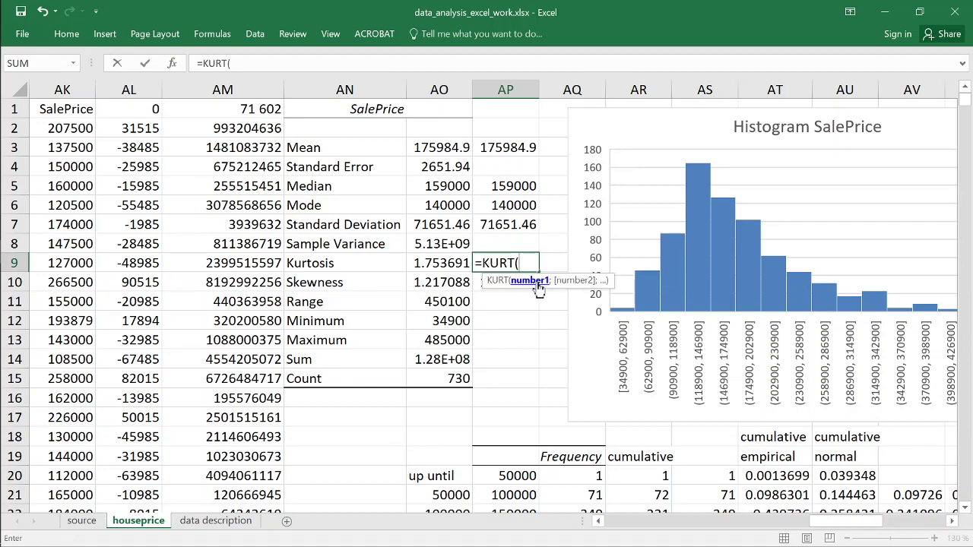
click(86, 128)
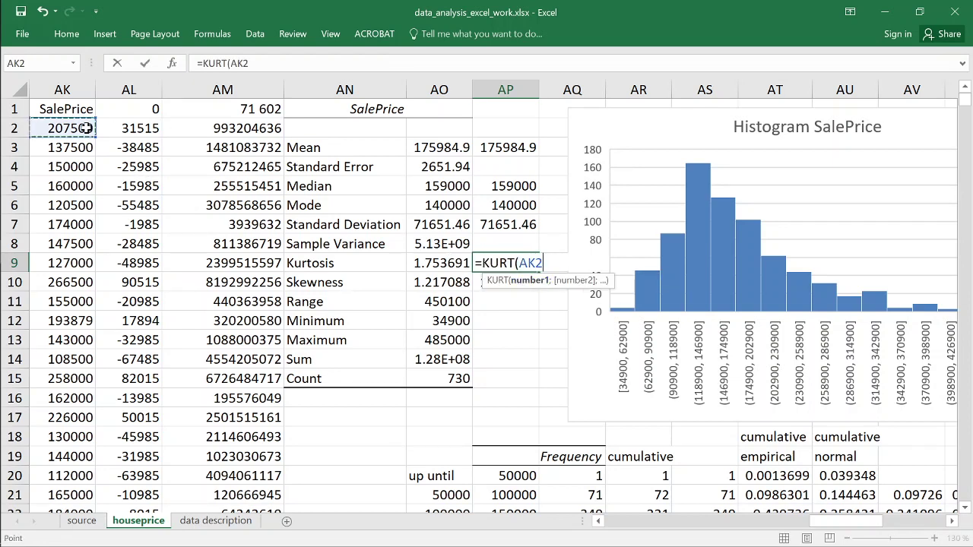
key(ctrl+shift+Down)
key(Return)
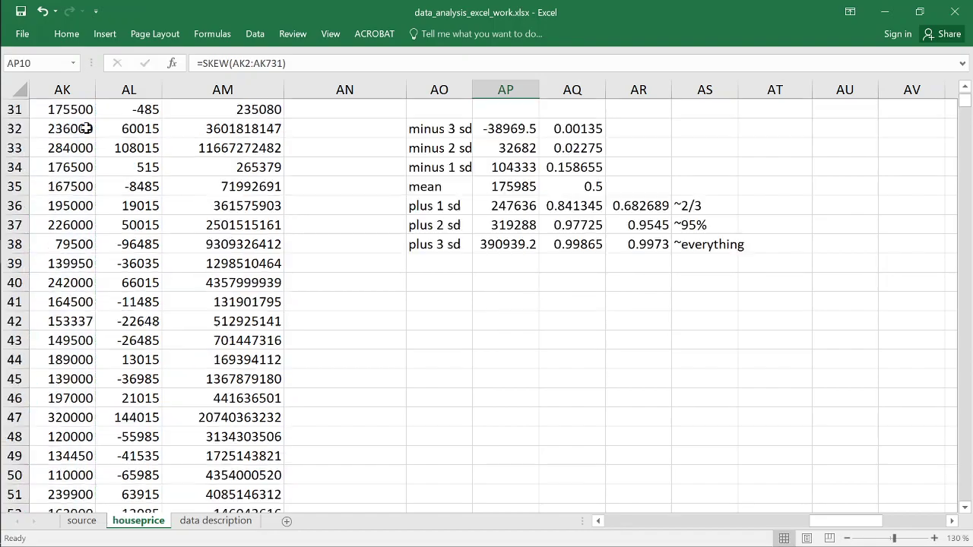
- Return to the top of the SalePrice statistics and compare the calculated kurtosis with the summary table's Kurtosis entry
key(ctrl+Right)
key(ctrl+Left)
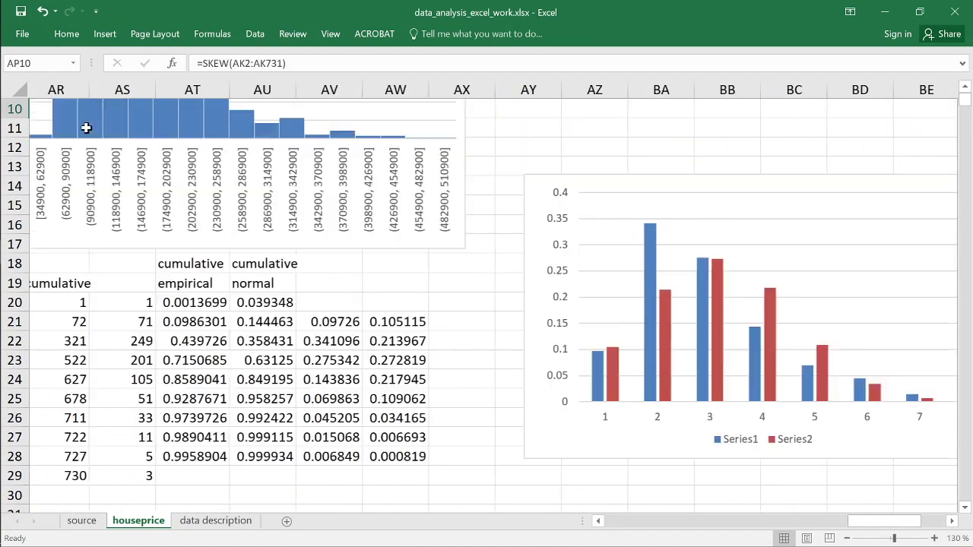
key(Up)
key(Up)
key(Up)
key(Up)
key(Up)
key(Up)
key(Up)
key(Up)
key(Up)
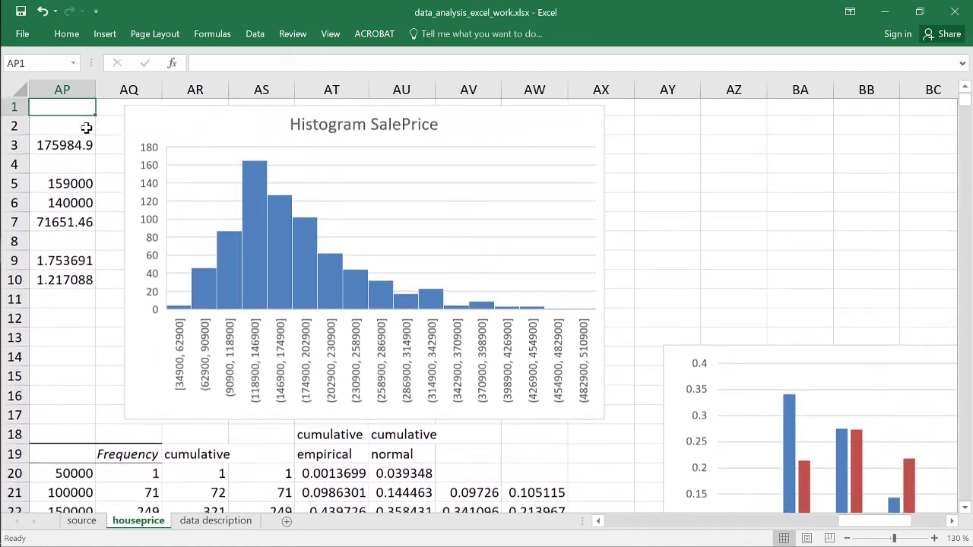
key(Left)
key(Left)
key(Left)
key(Left)
key(Left)
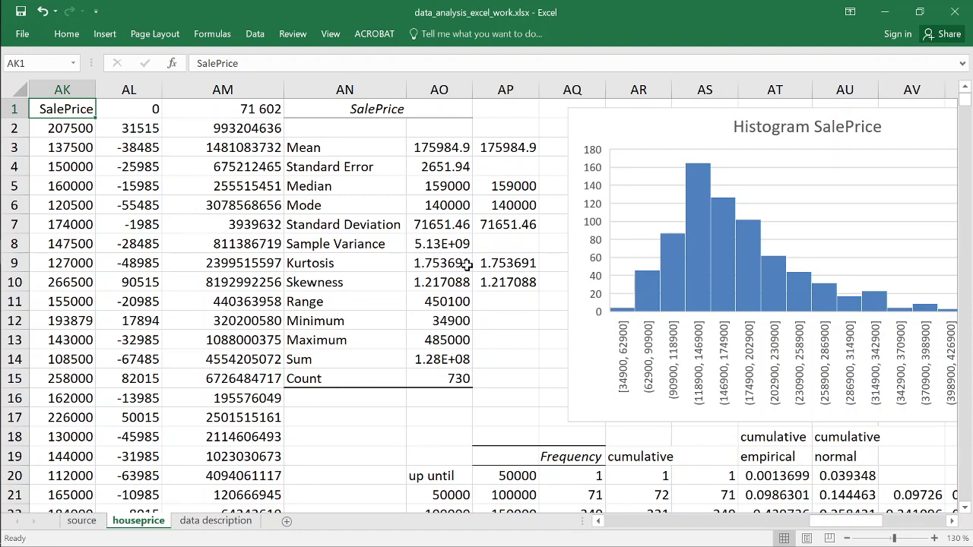
- In Snipping Tool, draw a tall, narrow curve in blue pen over the histogram, peaking above the 118900–146900 bar
key(alt+Tab)
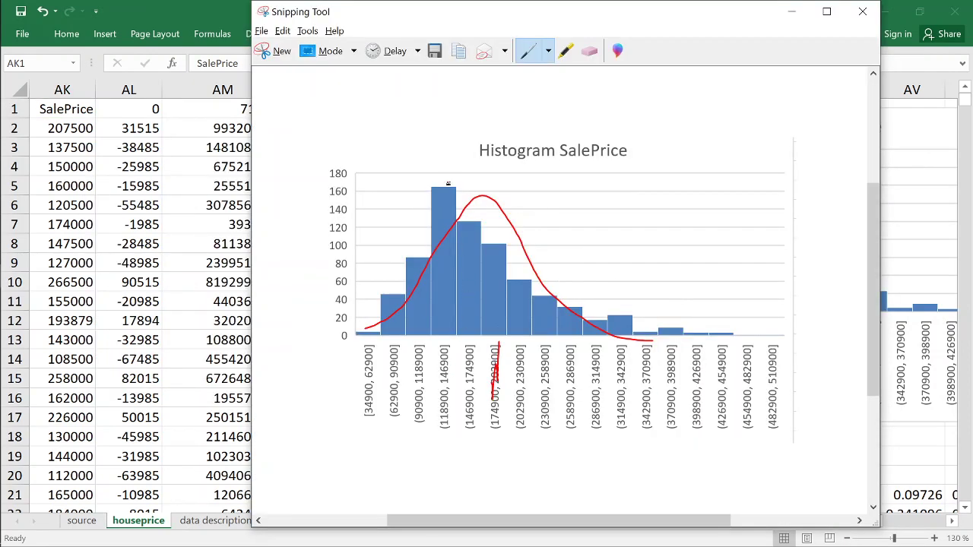
click(548, 51)
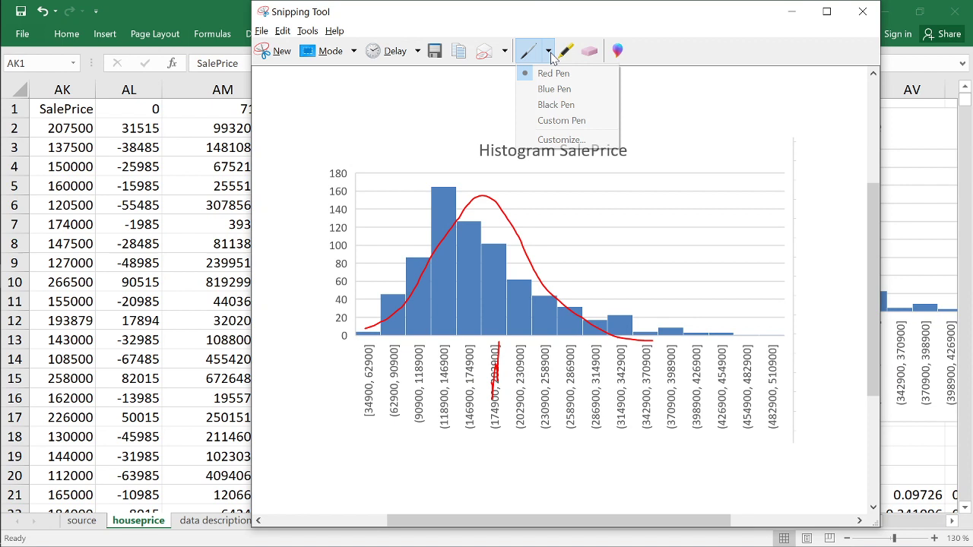
click(549, 102)
mouse_move(372, 328)
mouse_down()
mouse_move(411, 264)
mouse_move(444, 163)
mouse_up()
mouse_move(457, 196)
mouse_down()
mouse_move(506, 272)
mouse_move(575, 343)
mouse_up()
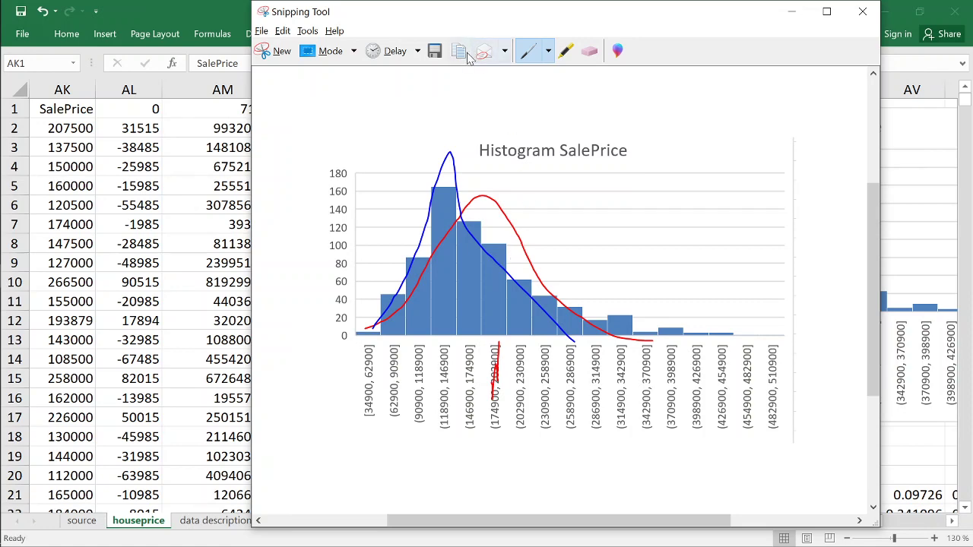
- Add a low, wide, flat curve in black pen across the captured histogram
key(alt+Tab)
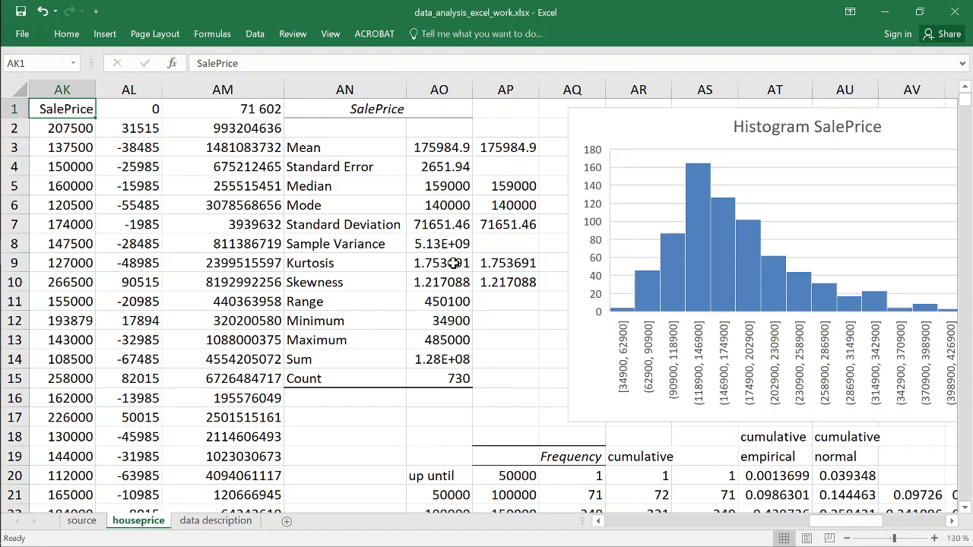
key(alt+Tab)
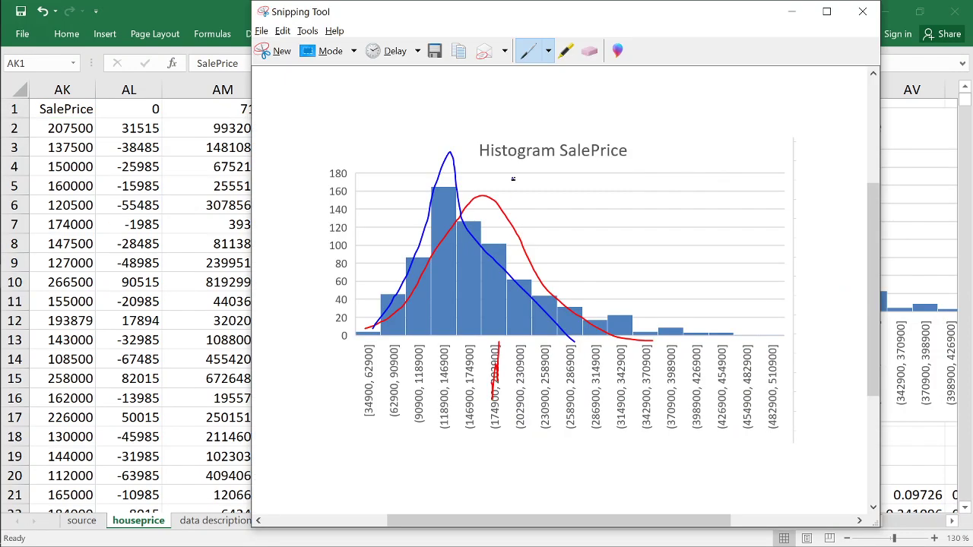
click(549, 51)
click(556, 105)
mouse_move(386, 264)
mouse_down()
mouse_move(481, 257)
mouse_move(629, 315)
mouse_up()
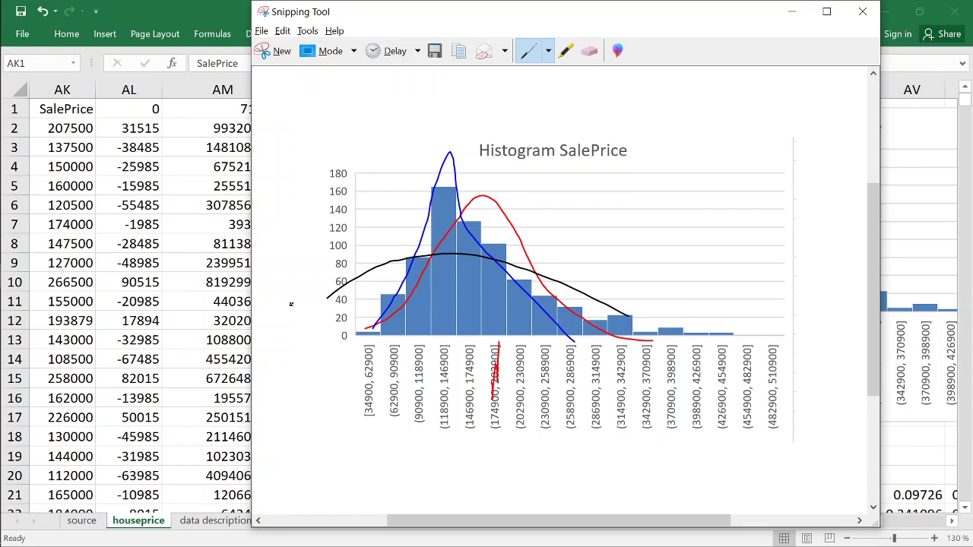
- Switch back to the Excel workbook and inspect the NORMDIST formula for the minus 1 sd row in the standard-deviation table
key(alt+Tab)
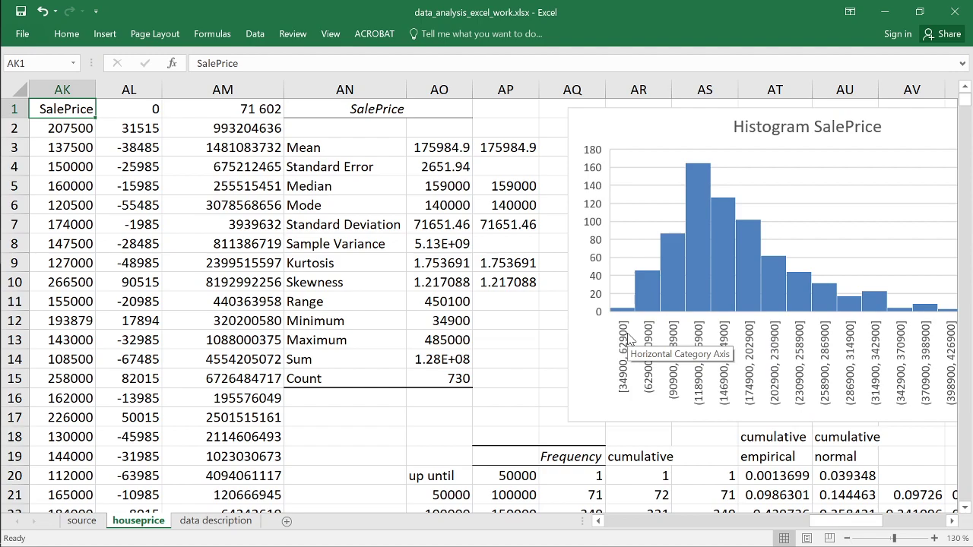
scroll(628, 340, down, 4)
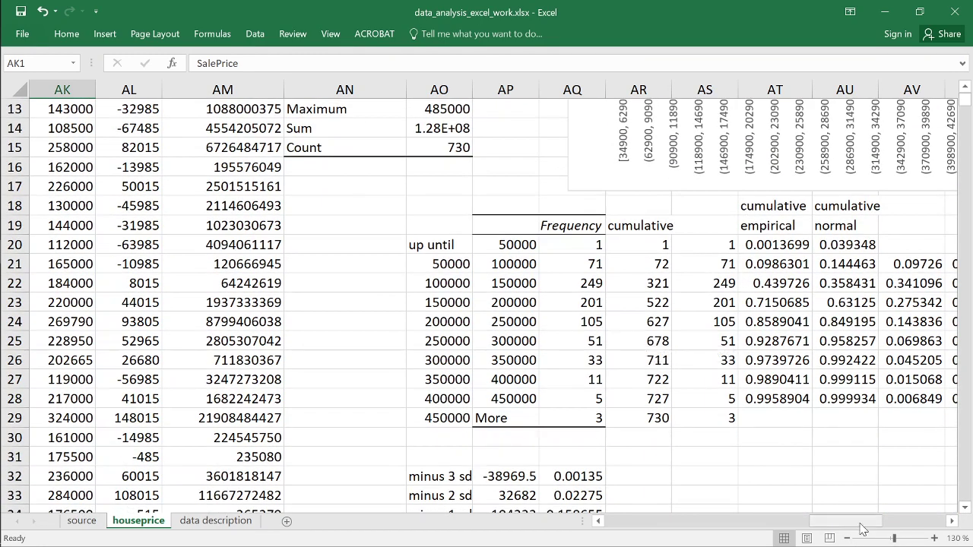
drag(862, 524, 888, 525)
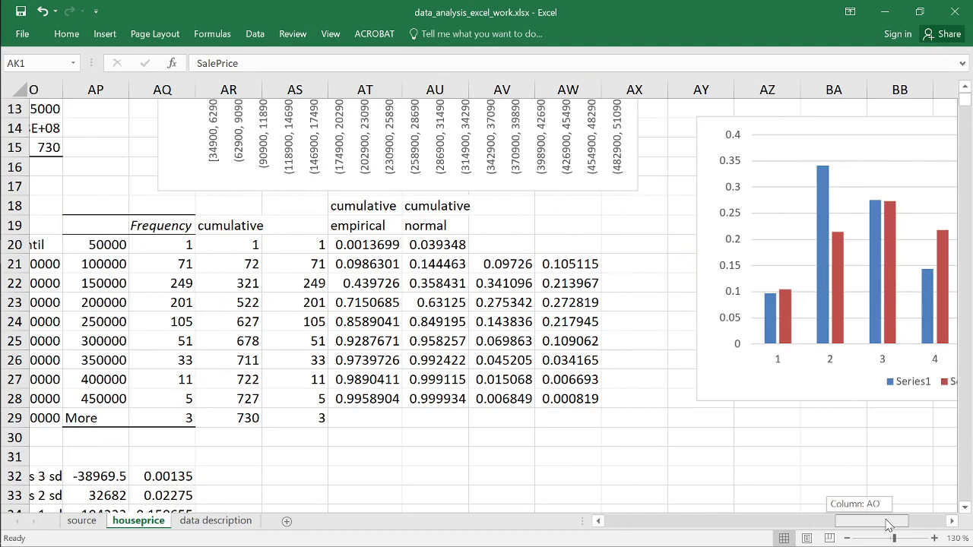
mouse_move(888, 524)
mouse_down()
mouse_move(840, 530)
mouse_move(874, 527)
mouse_up()
scroll(593, 479, down, 3)
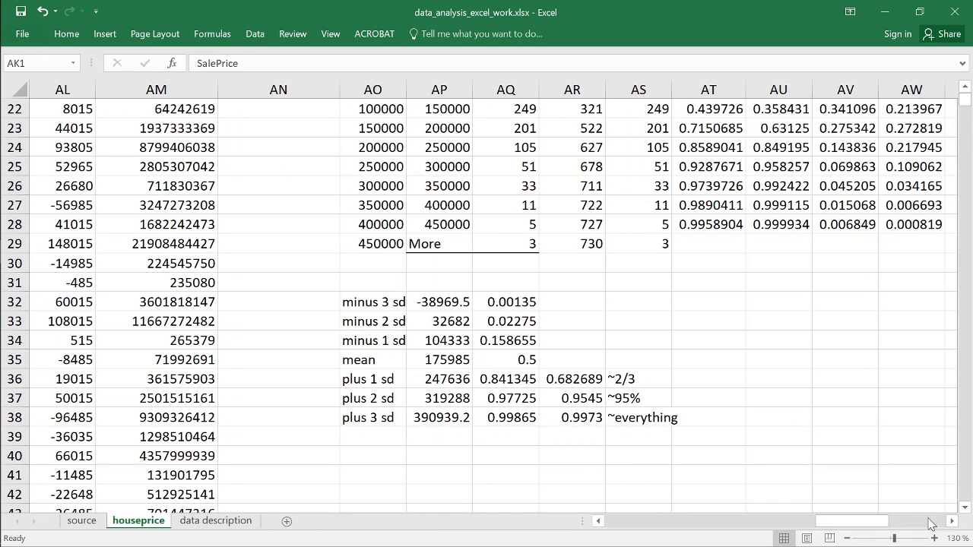
click(952, 521)
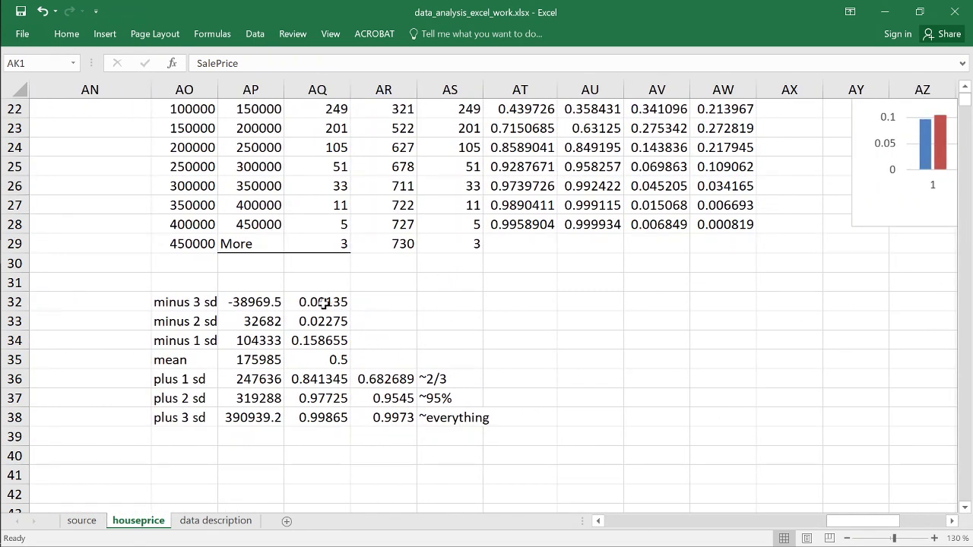
drag(324, 302, 324, 417)
click(332, 341)
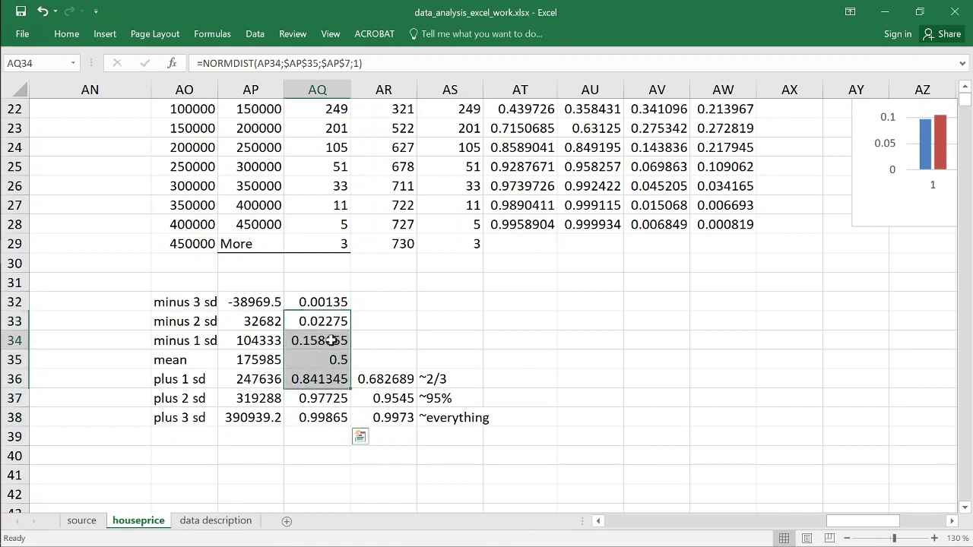
double_click(333, 341)
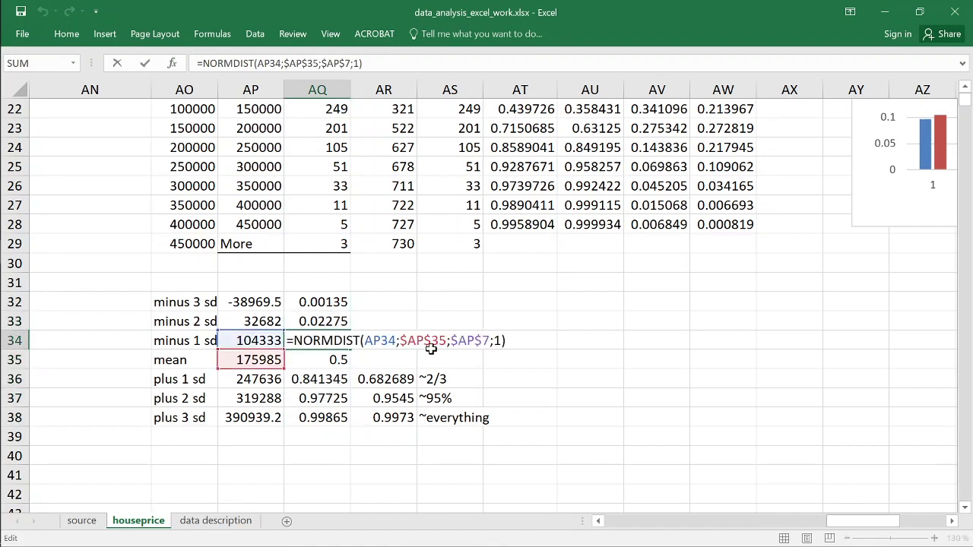
key(Escape)
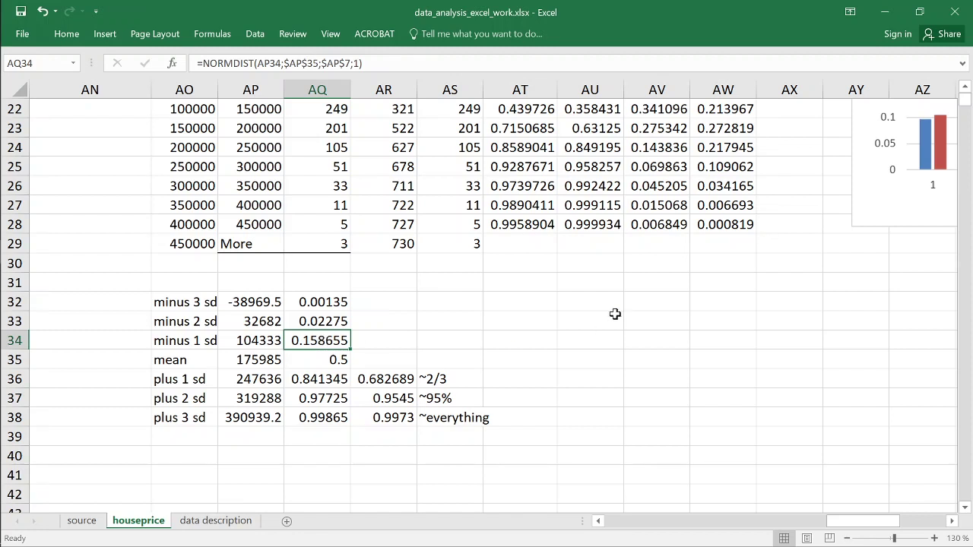
- Start a FREQUENCY formula in cell AU32 with the SalePrice values AK2:AK731 as its data array
click(587, 304)
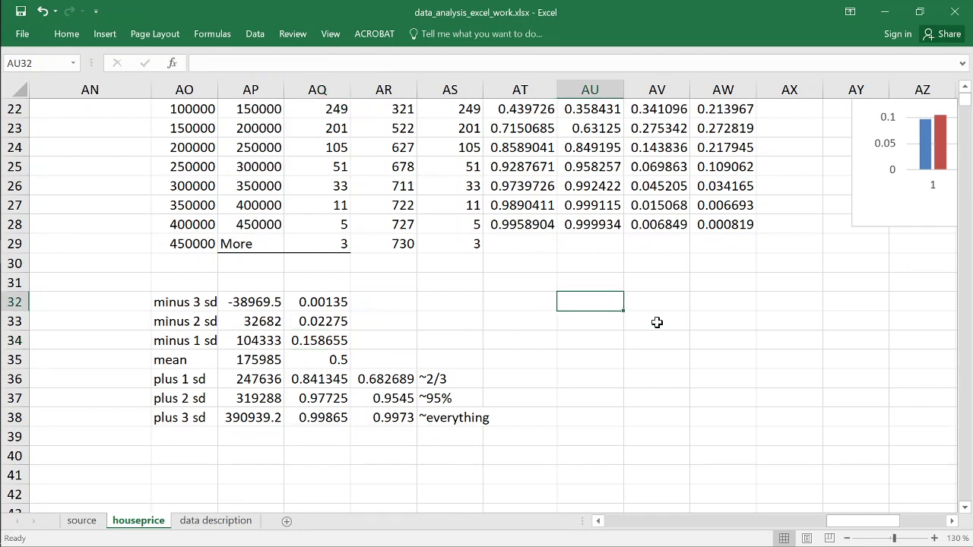
scroll(657, 322, up, 1)
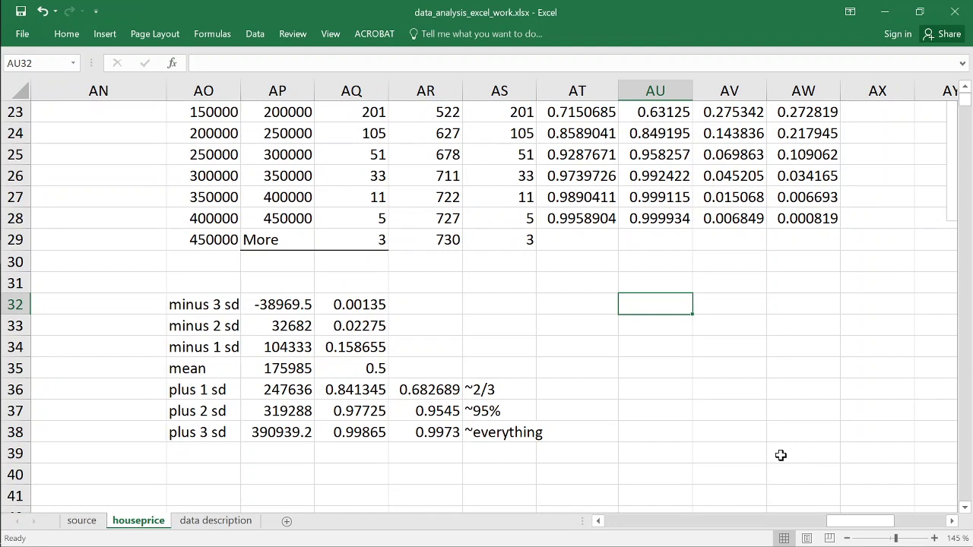
text(=FREQUENC)
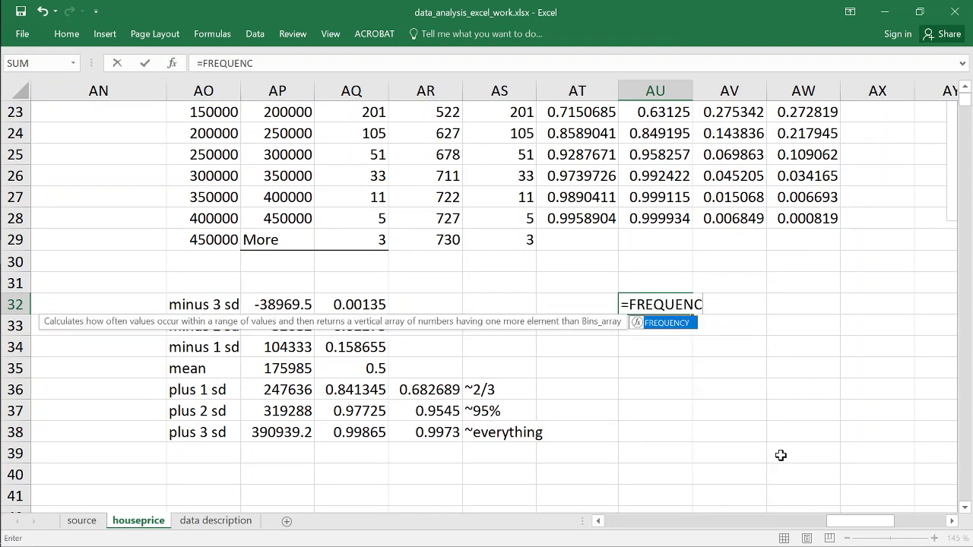
text(Y))
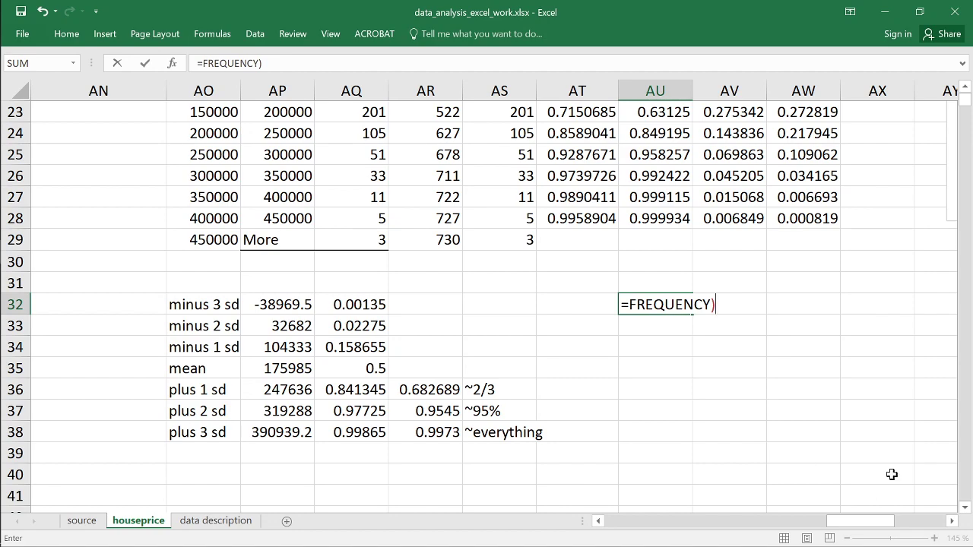
key(BackSpace)
text(()
click(154, 284)
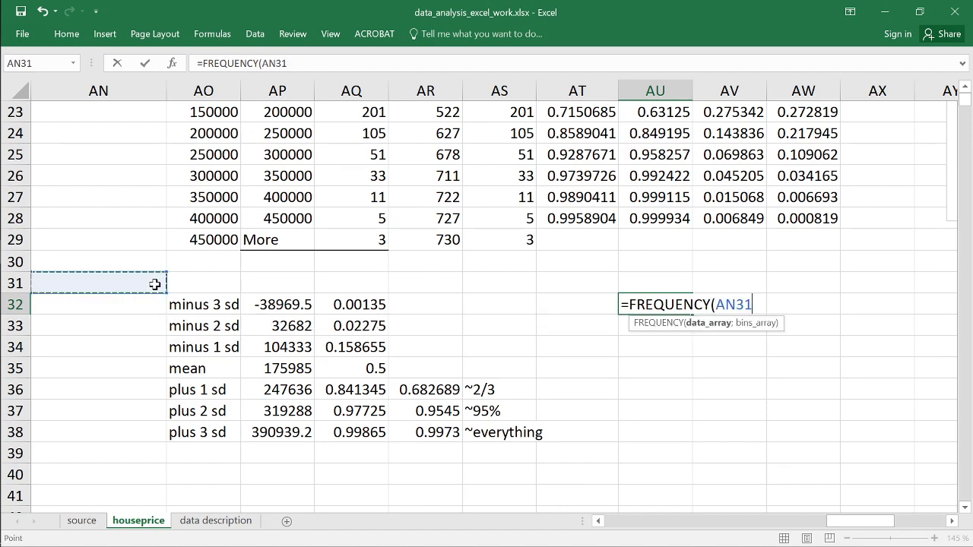
key(ctrl+Up)
key(ctrl+Up)
key(ctrl+Left)
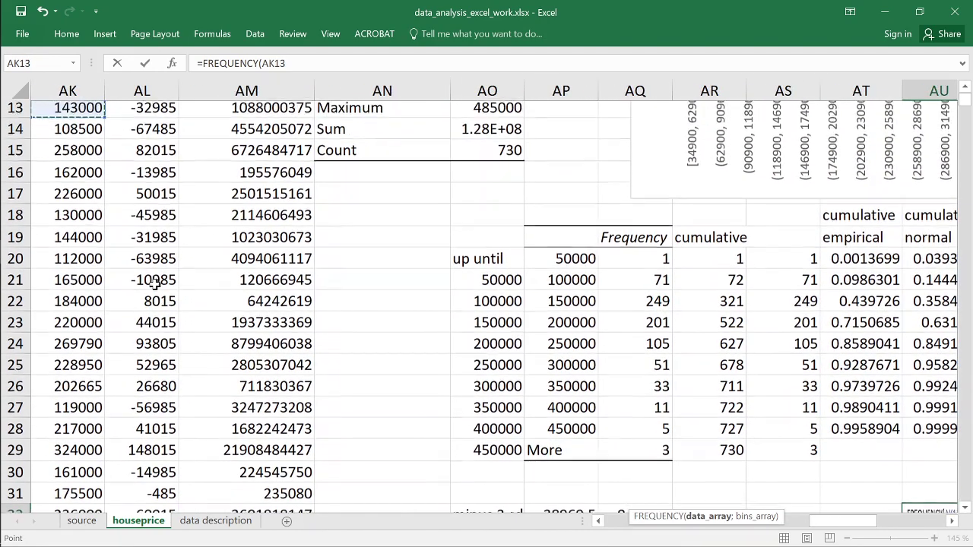
key(Up)
key(Up)
key(Up)
key(Up)
key(Up)
key(Up)
key(Up)
key(Up)
key(Up)
key(Up)
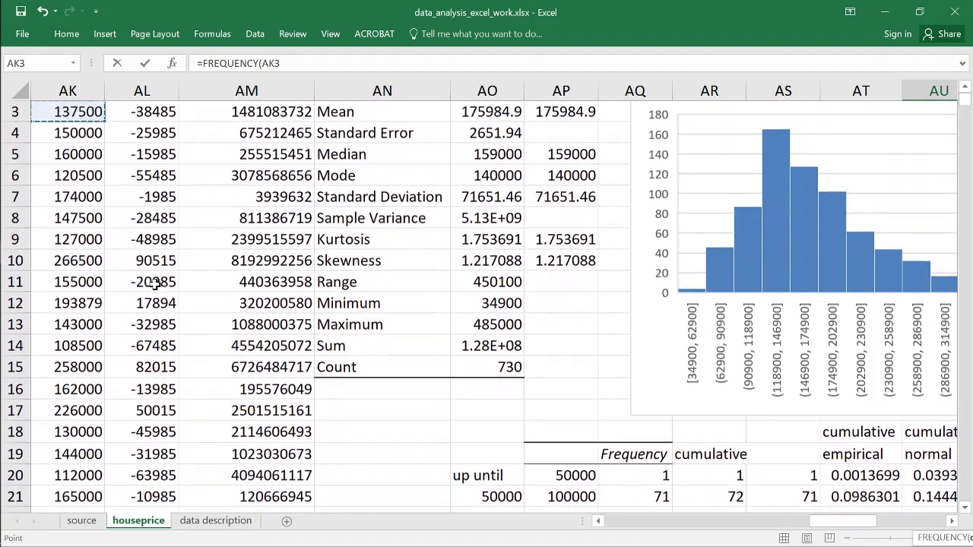
key(Up)
key(Up)
key(Down)
key(ctrl+shift+Down)
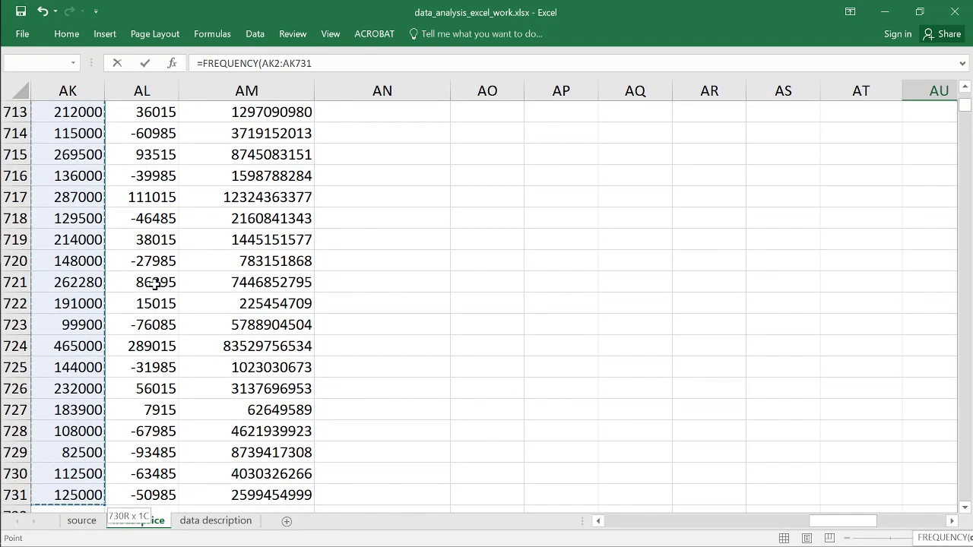
text(;)
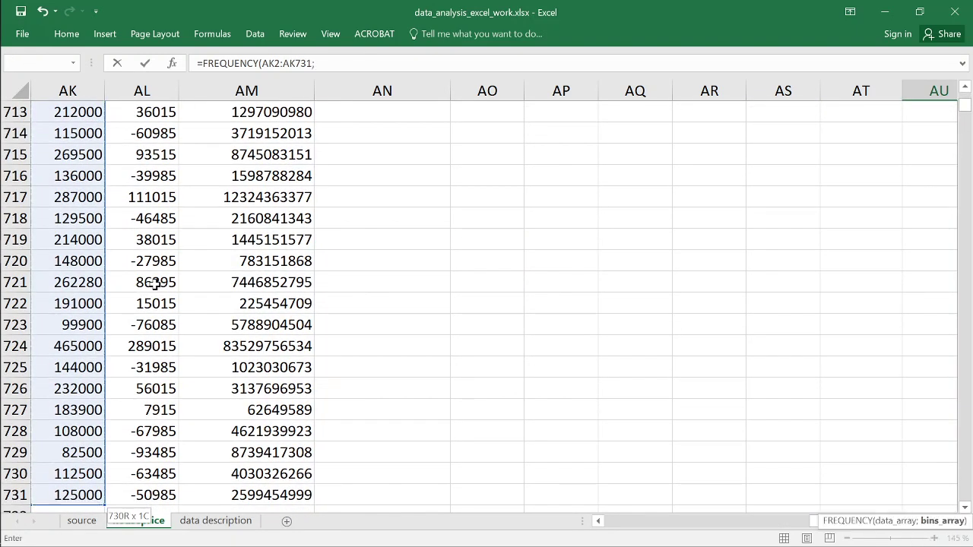
- Complete the FREQUENCY formula with the minus 3 sd threshold in AP32 as its bins array
click(965, 506)
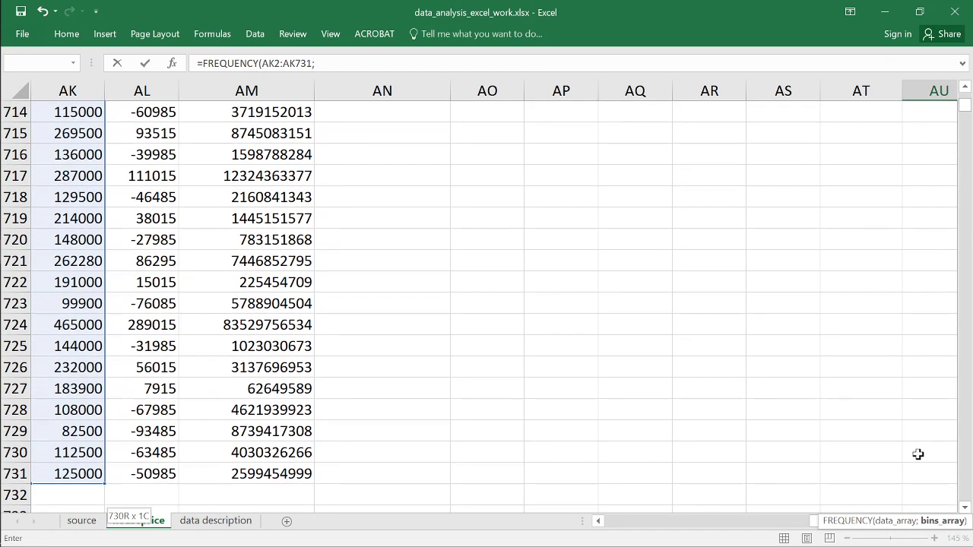
drag(967, 111, 967, 102)
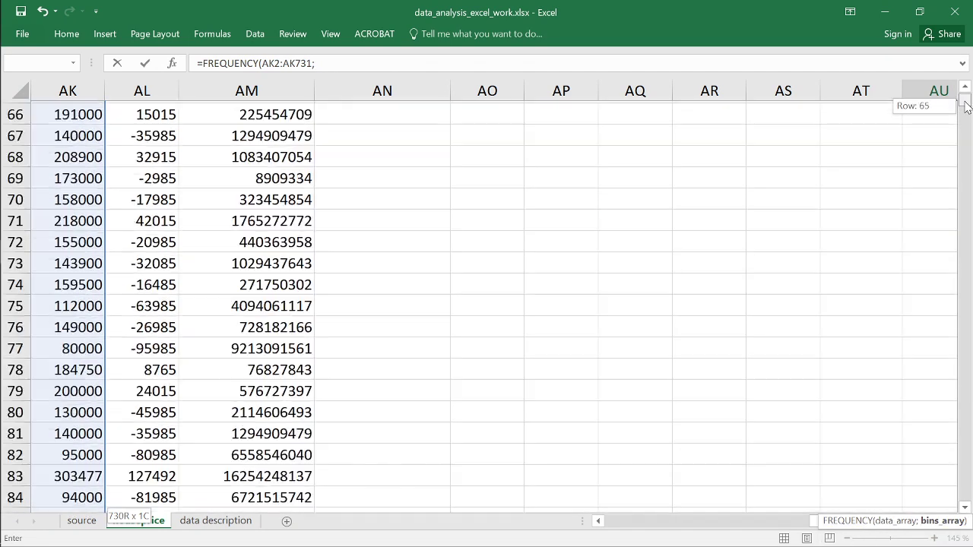
scroll(795, 189, up, 5)
scroll(795, 190, up, 9)
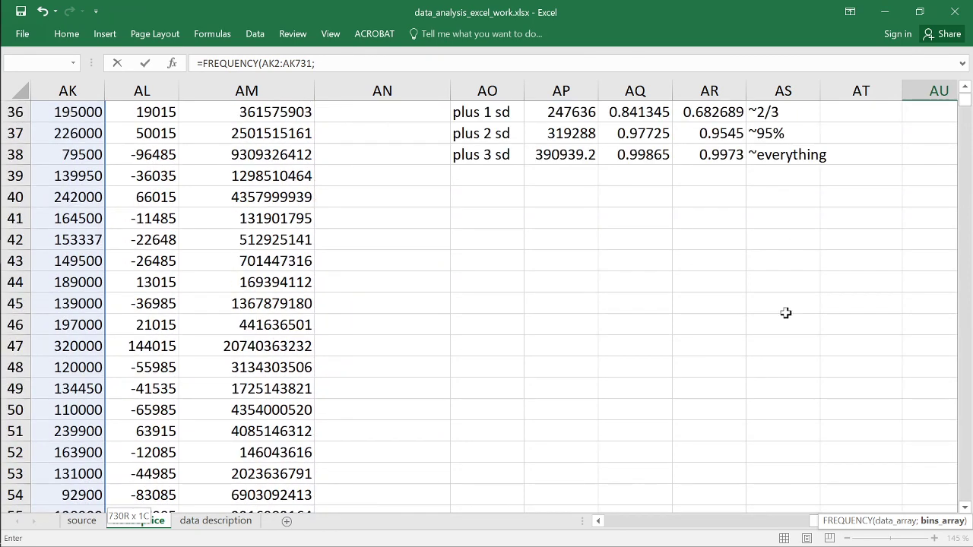
drag(840, 524, 860, 524)
click(598, 521)
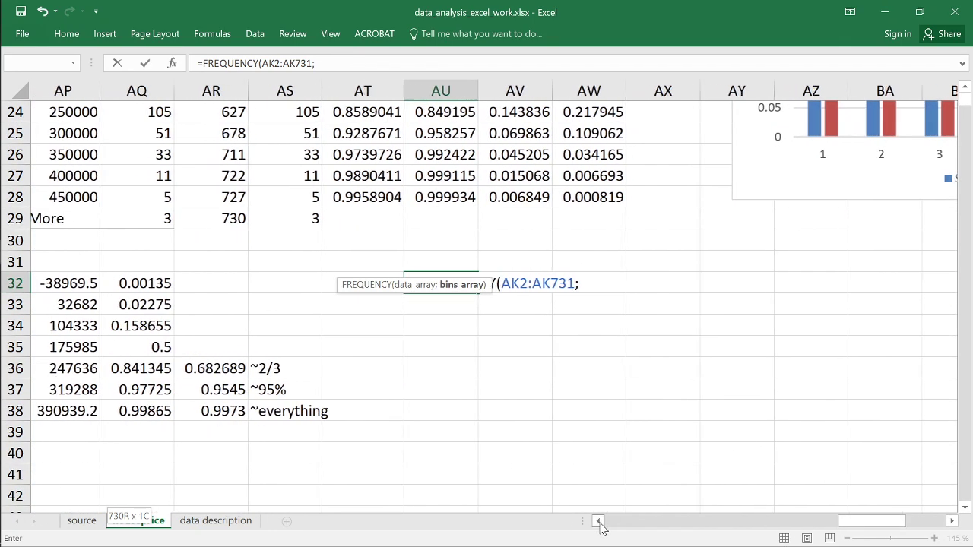
click(599, 522)
click(598, 522)
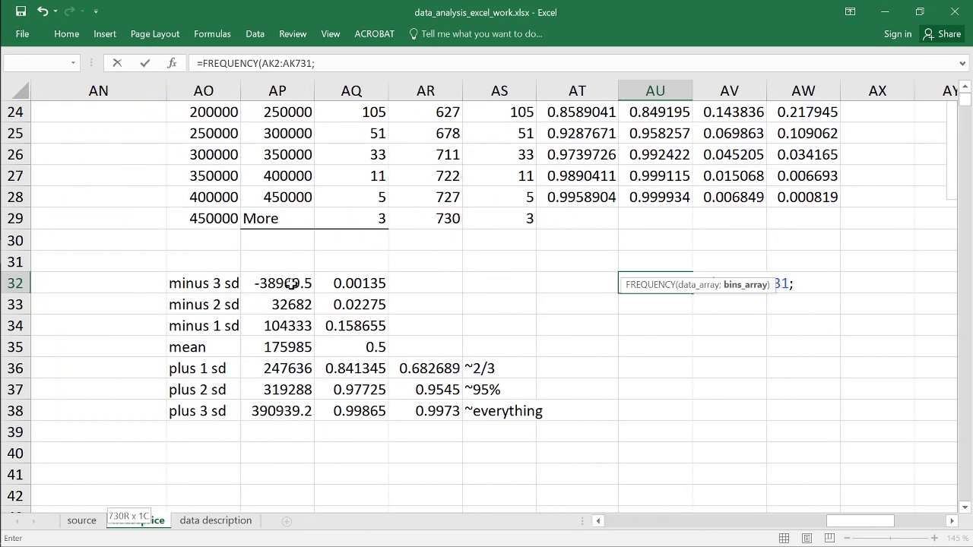
click(282, 283)
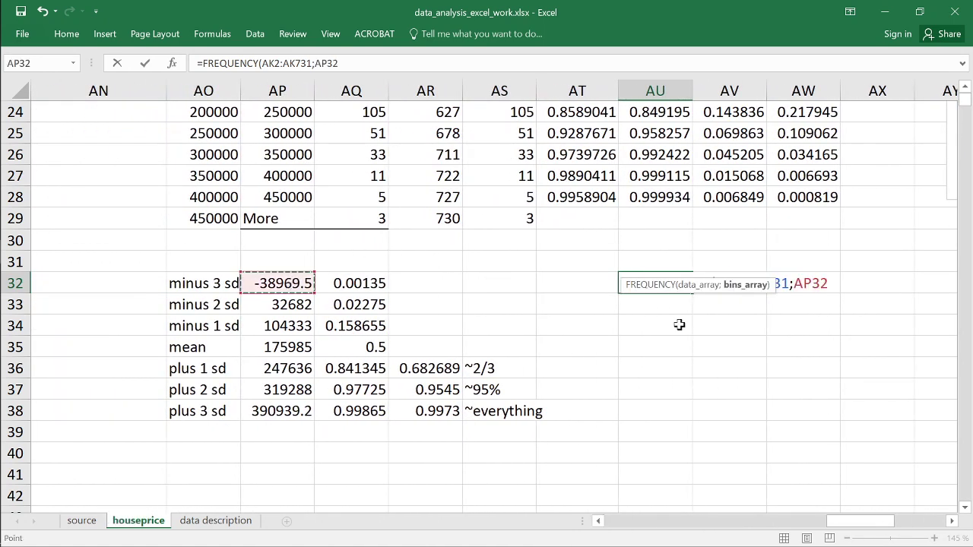
text())
key(Return)
- Divide the FREQUENCY result in AU32 by the Count cell as an absolute reference, $AO$15
key(Up)
key(F2)
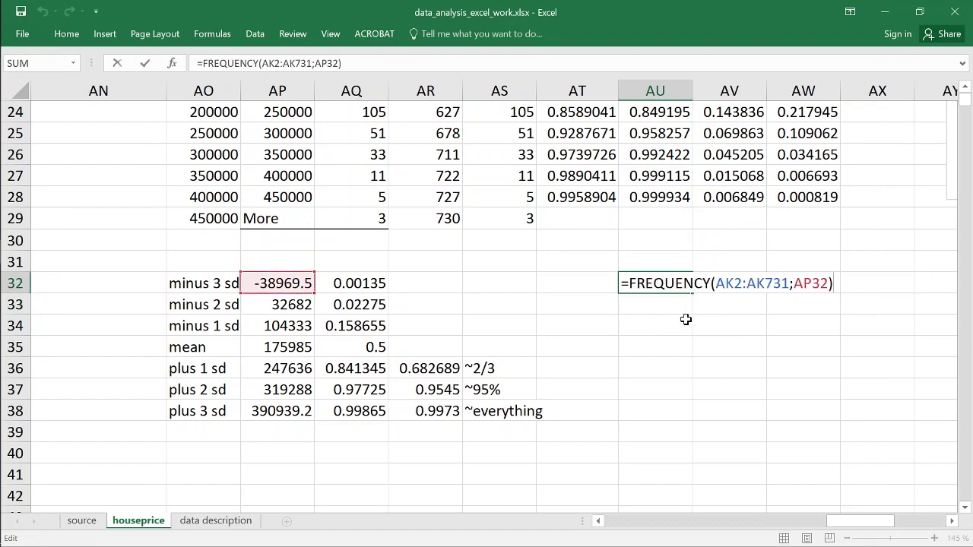
text(/)
scroll(686, 319, up, 6)
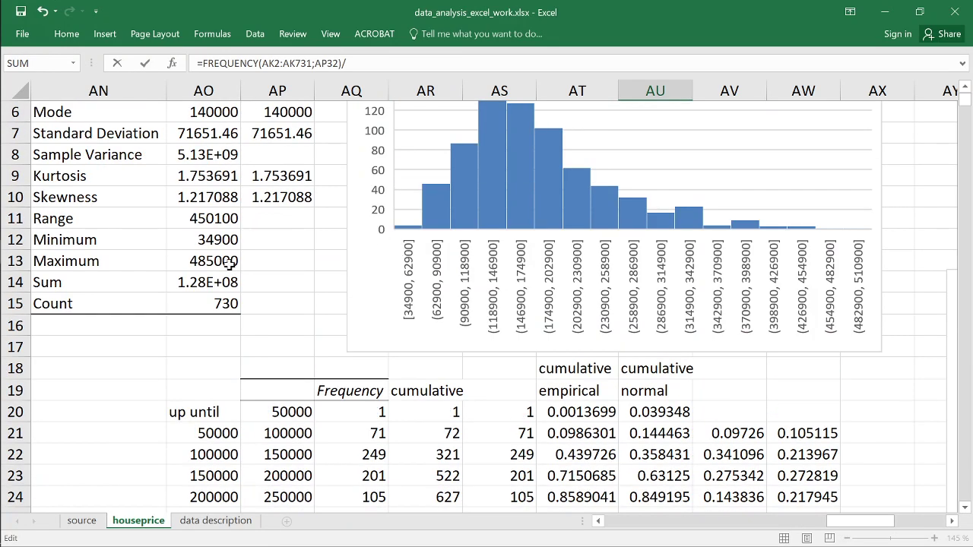
click(221, 304)
key(F4)
scroll(221, 304, down, 6)
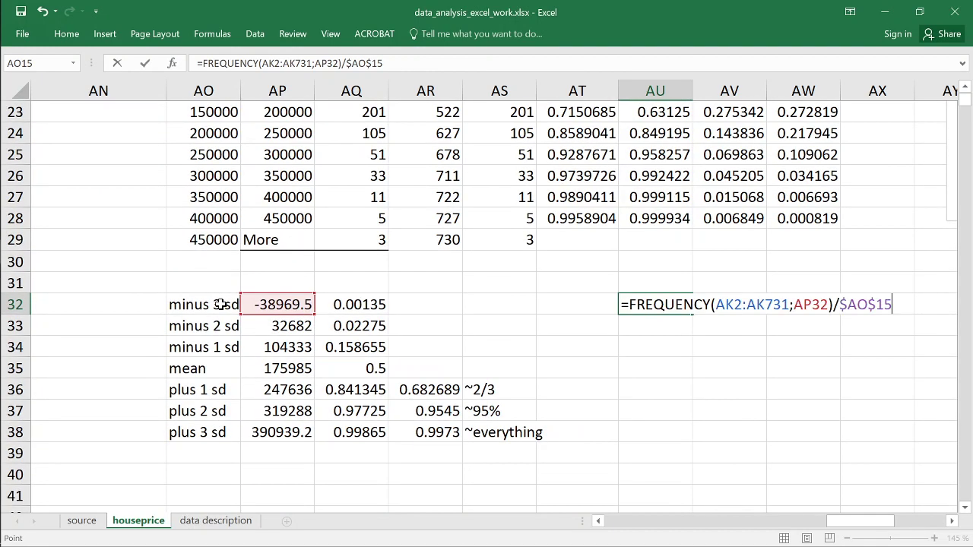
key(Return)
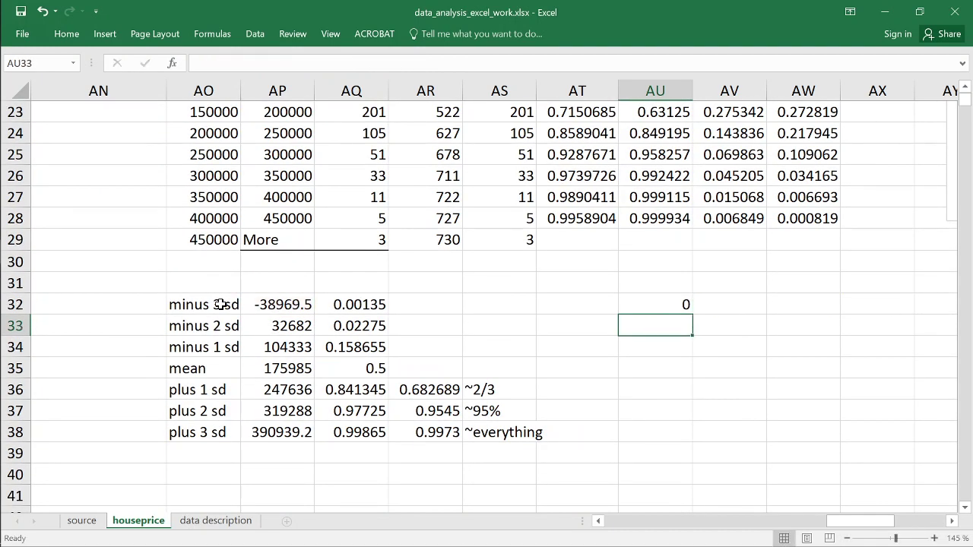
- Fill the relative-frequency formula from AU32 down to AU38 and check the copied references in AU34
click(689, 311)
drag(690, 313, 688, 441)
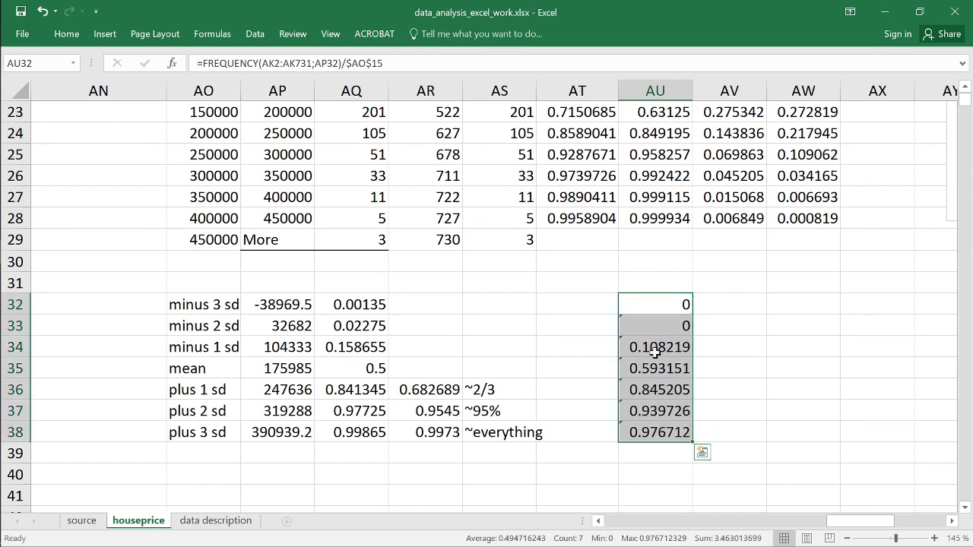
double_click(678, 347)
scroll(728, 377, down, 1)
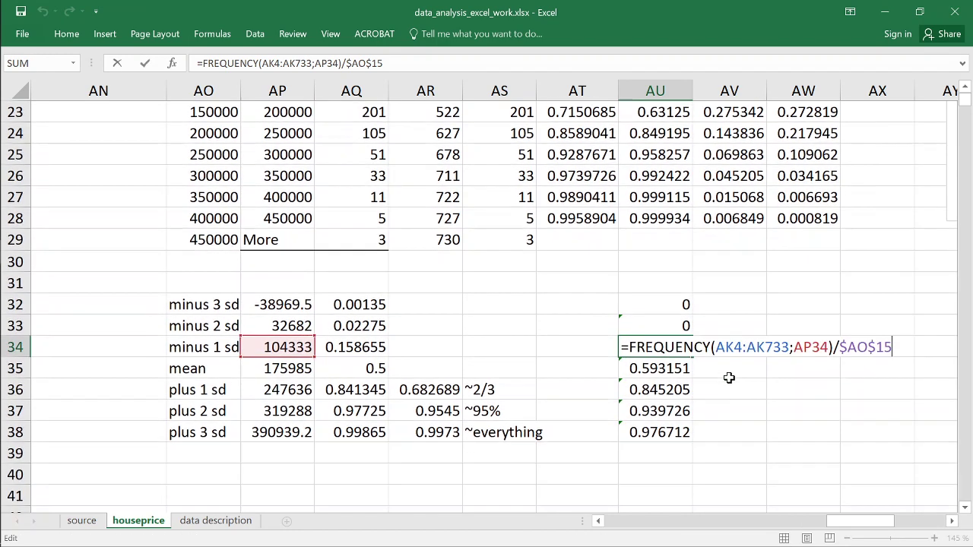
key(Escape)
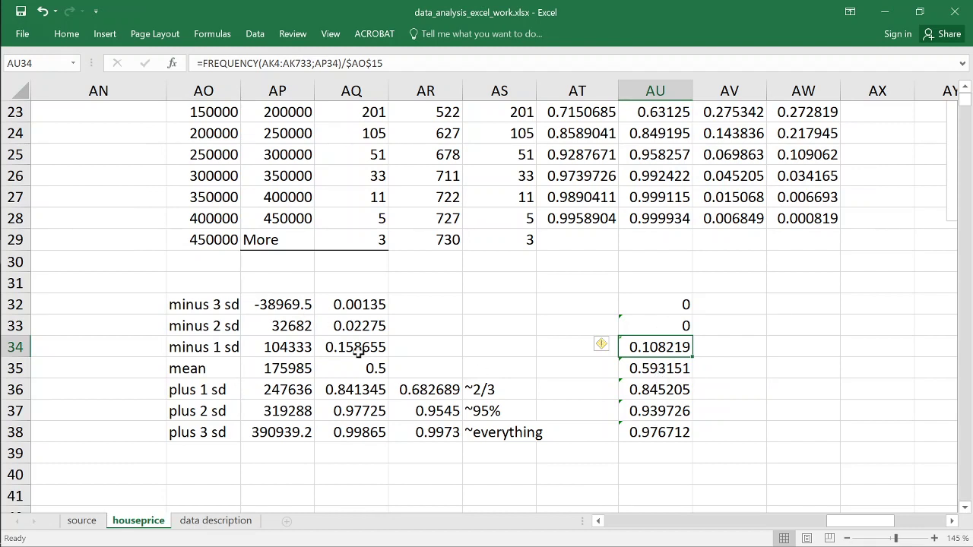
- Head the NORMDIST probability column with the label "normal" in AQ31
drag(359, 305, 348, 435)
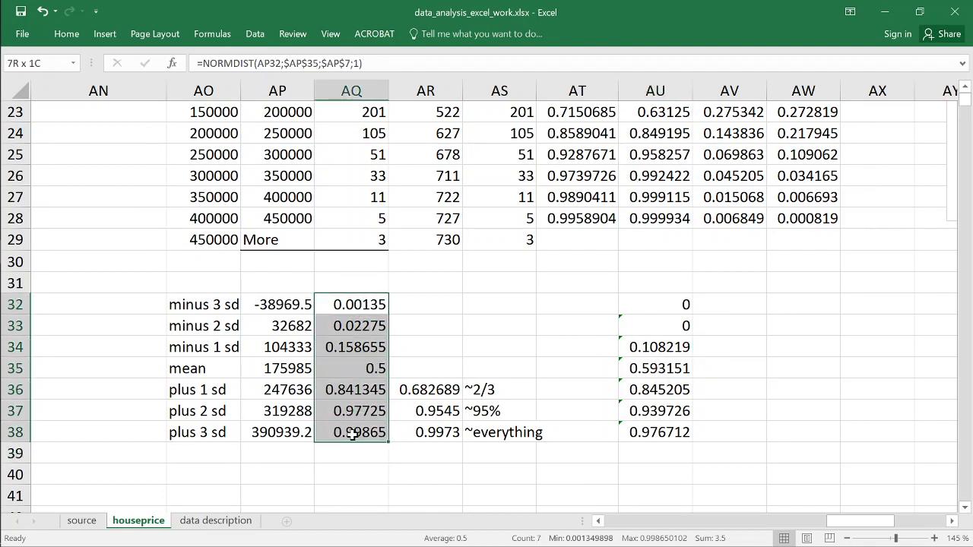
click(338, 286)
text(nor)
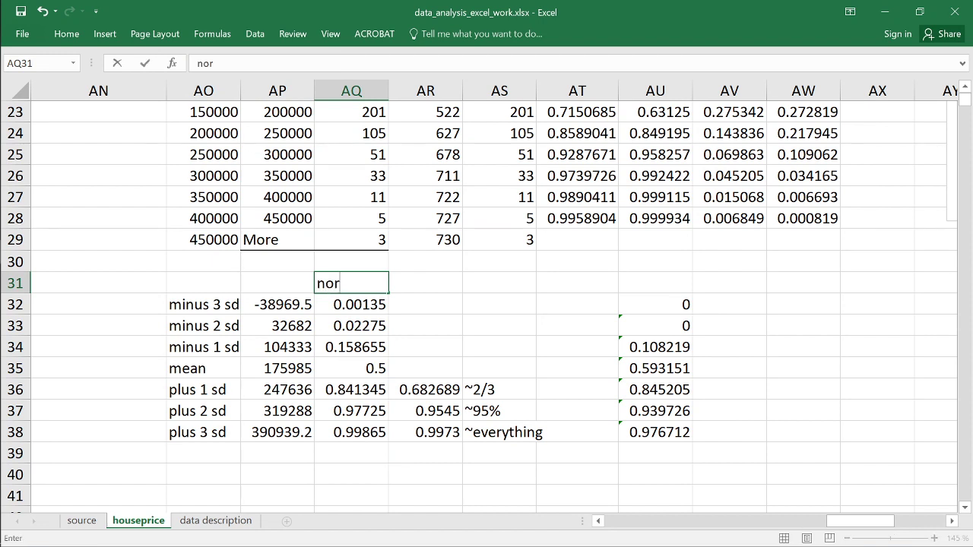
text(mal)
- Enter the heading "empirical" in AU31 above the frequency shares and select the share for the mean row
key(Tab)
key(Tab)
key(Tab)
key(Tab)
text(e)
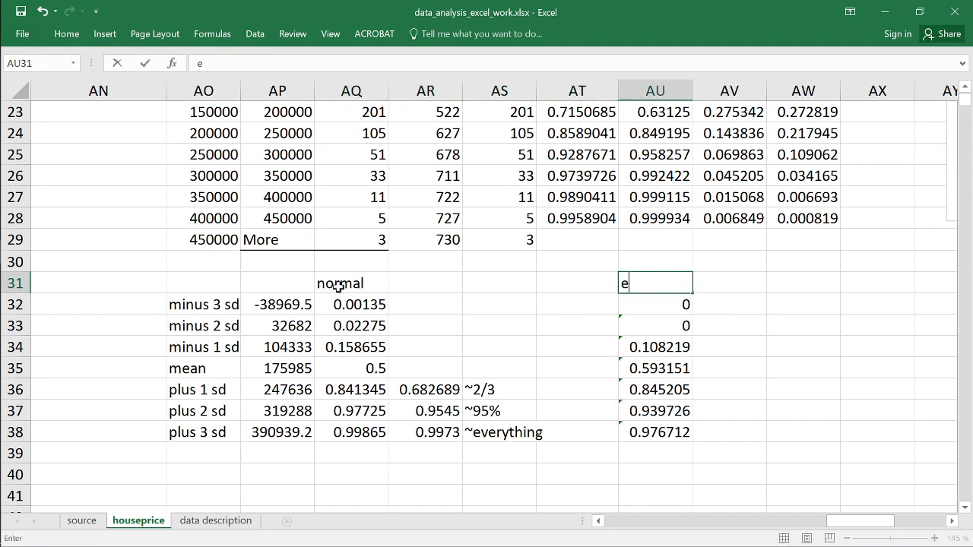
text(mpirivcal)
key(BackSpace)
key(BackSpace)
key(BackSpace)
key(BackSpace)
text(cal)
key(Return)
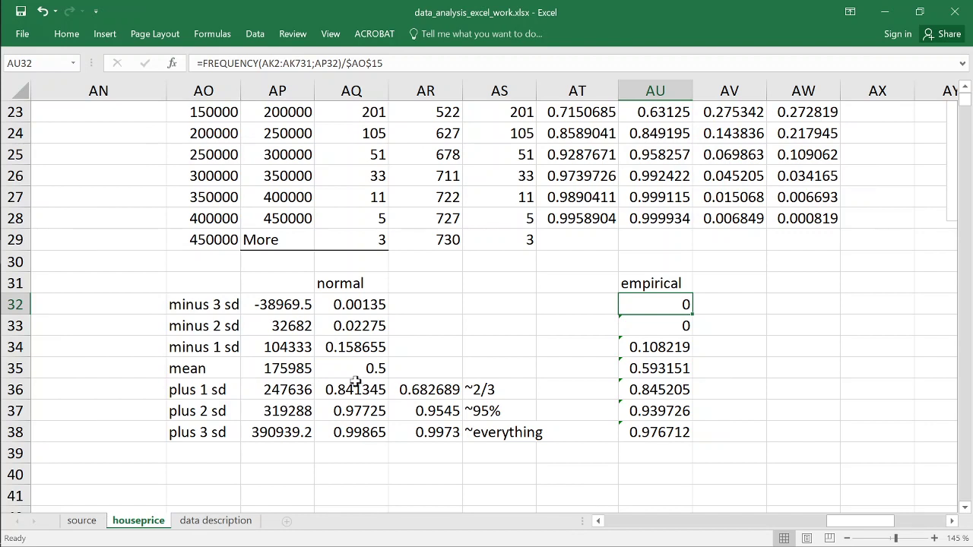
click(673, 368)
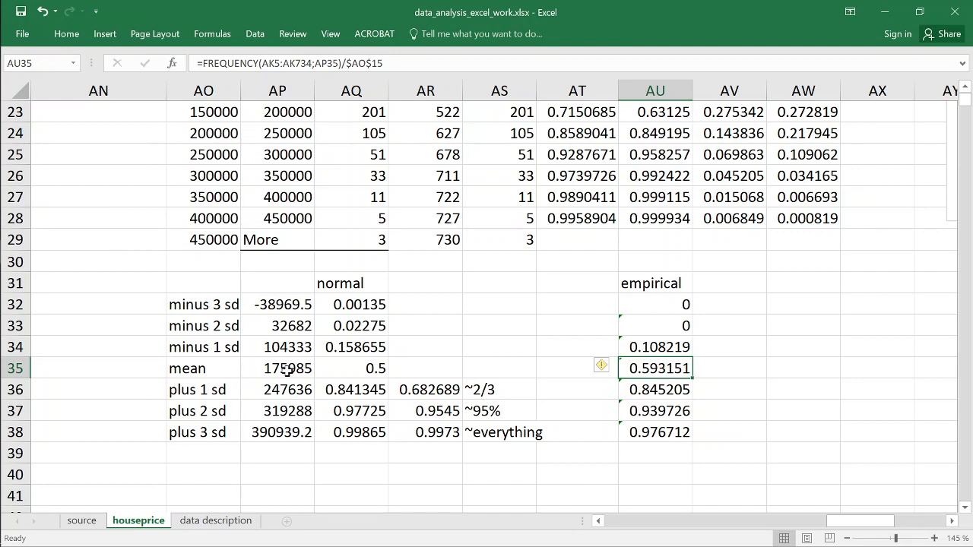
- Compare the normal and empirical shares in the mean row, and examine the SalePrice mean and median against the histogram
click(362, 370)
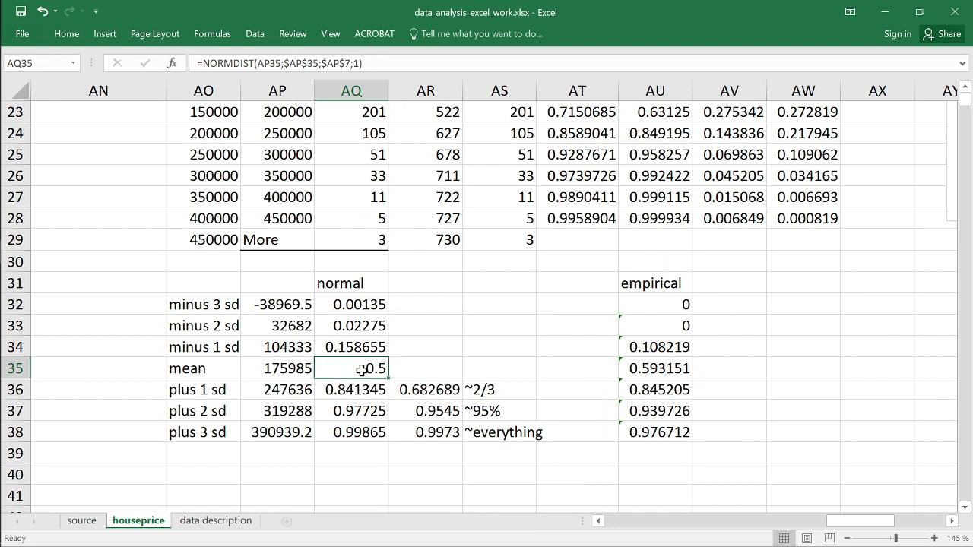
double_click(361, 370)
key(Escape)
click(668, 370)
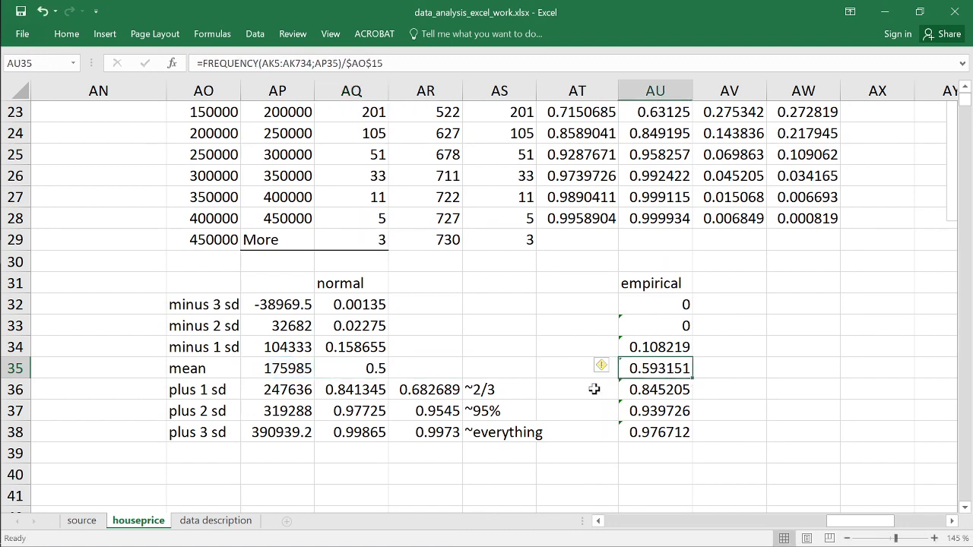
scroll(580, 443, up, 7)
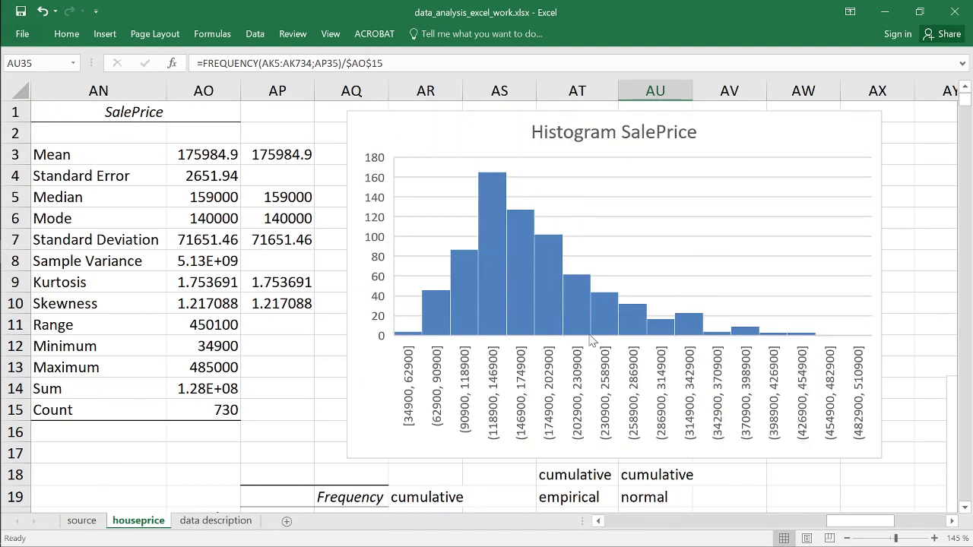
click(228, 155)
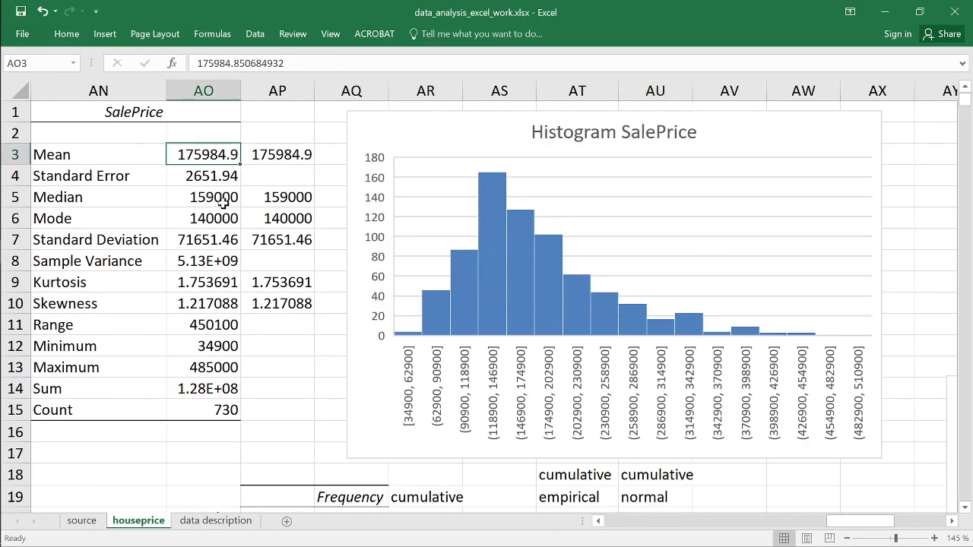
click(223, 199)
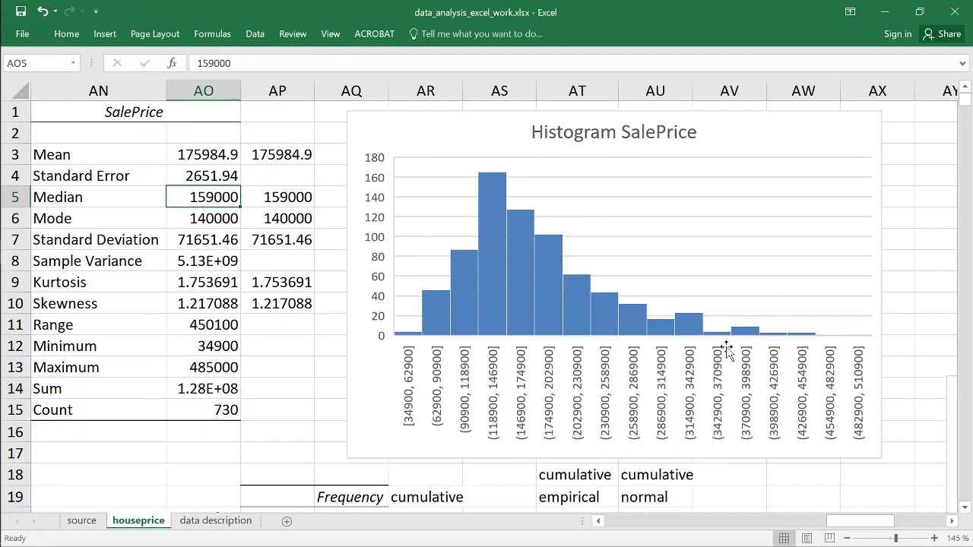
mouse_move(679, 320)
click(207, 156)
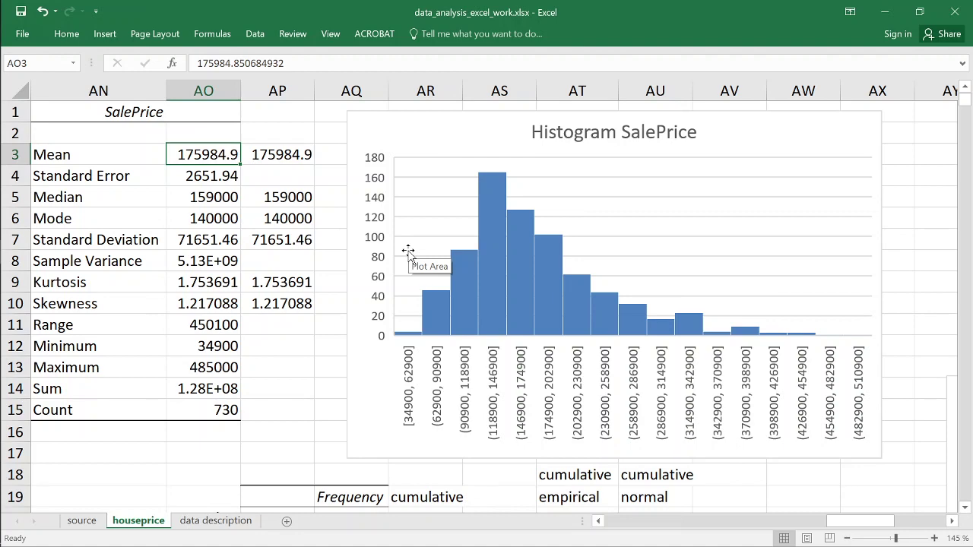
scroll(409, 255, down, 1)
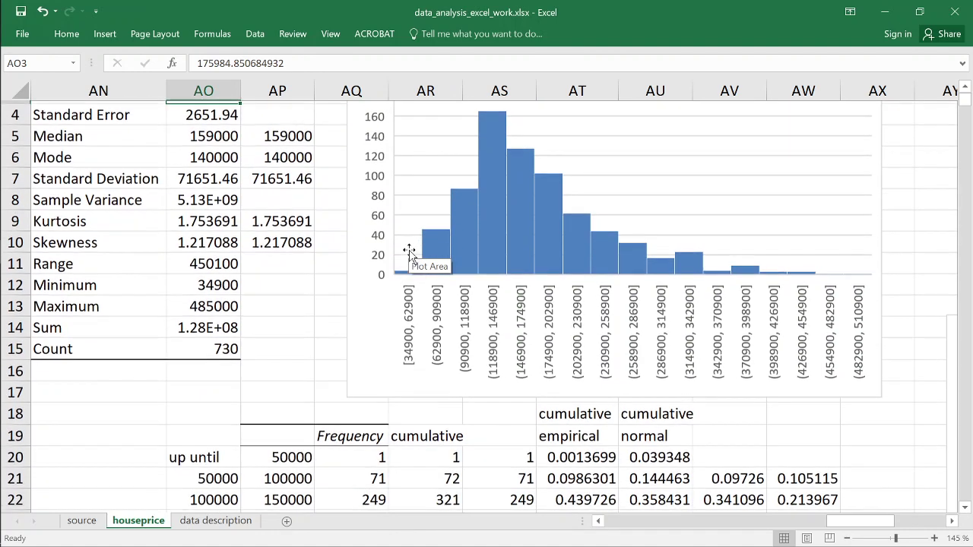
scroll(409, 254, up, 1)
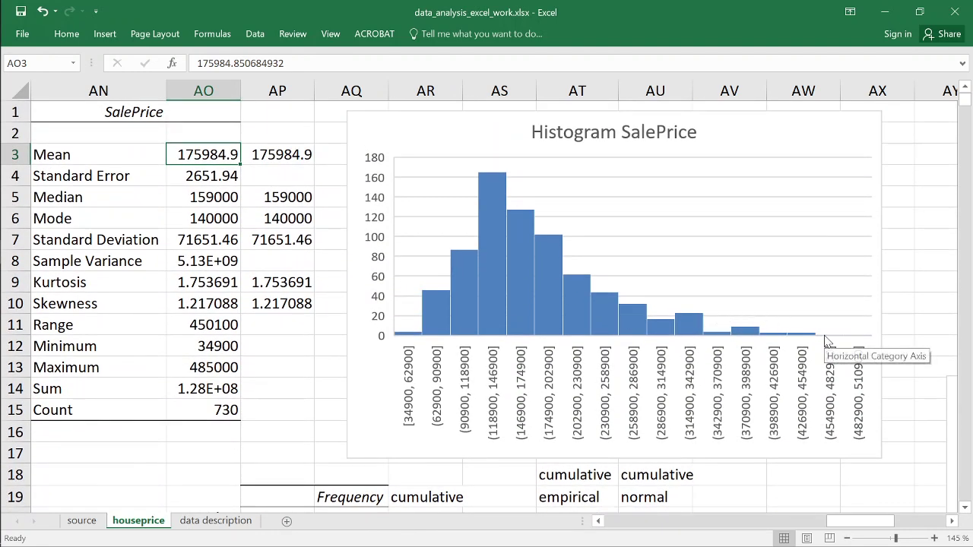
- Copy the interval-difference formulas in AR36:AR38 to AV36:AV38 beside the empirical shares and check the references in AV36
scroll(745, 340, down, 5)
scroll(745, 340, down, 3)
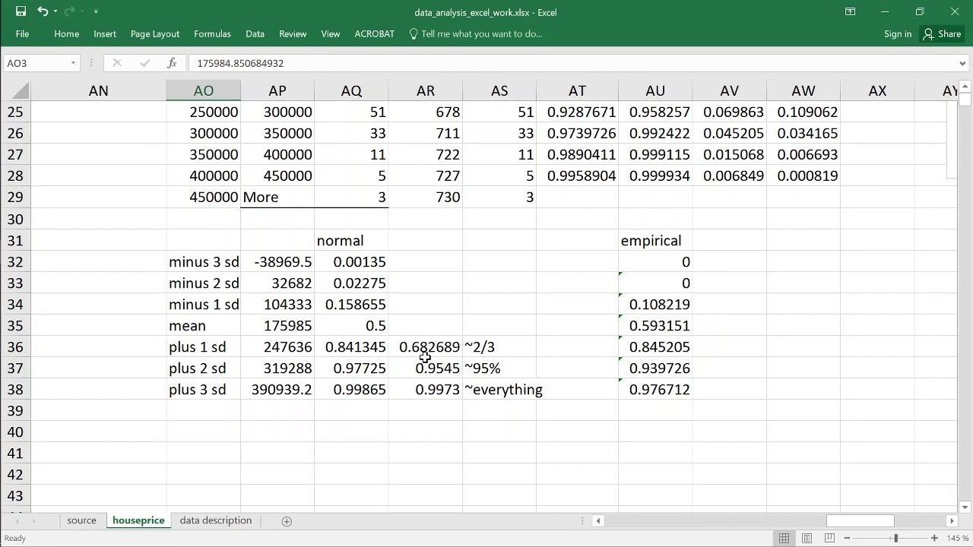
scroll(428, 353, down, 1)
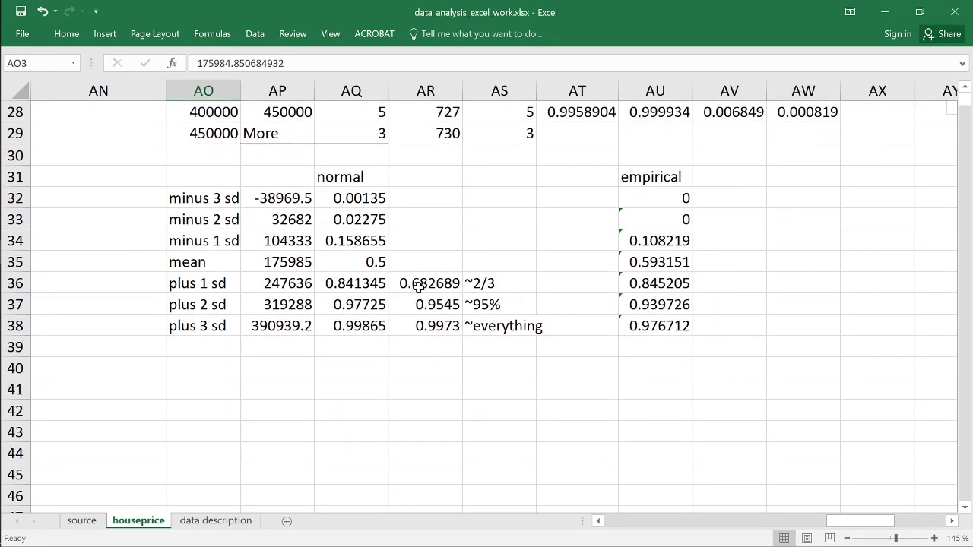
drag(413, 283, 434, 326)
key(ctrl+c)
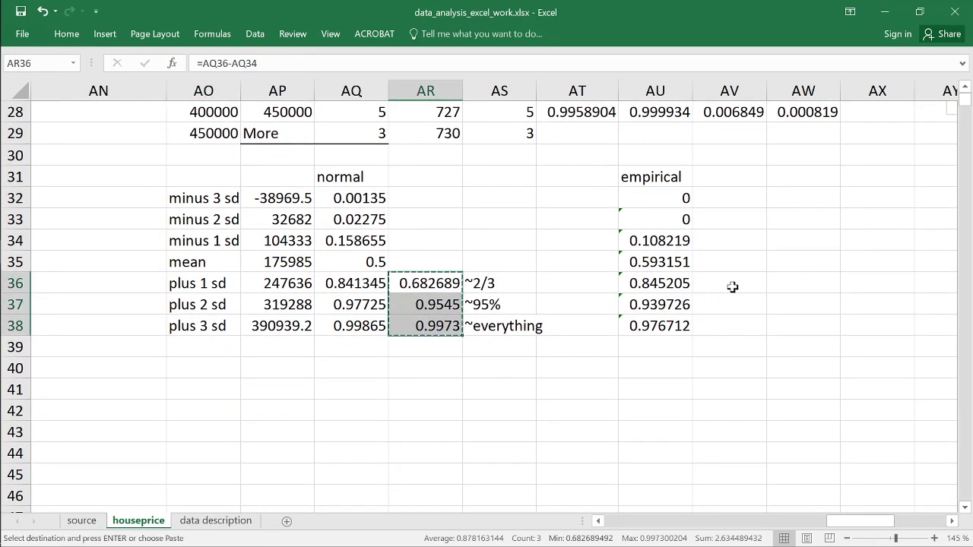
click(734, 283)
key(ctrl+v)
key(F2)
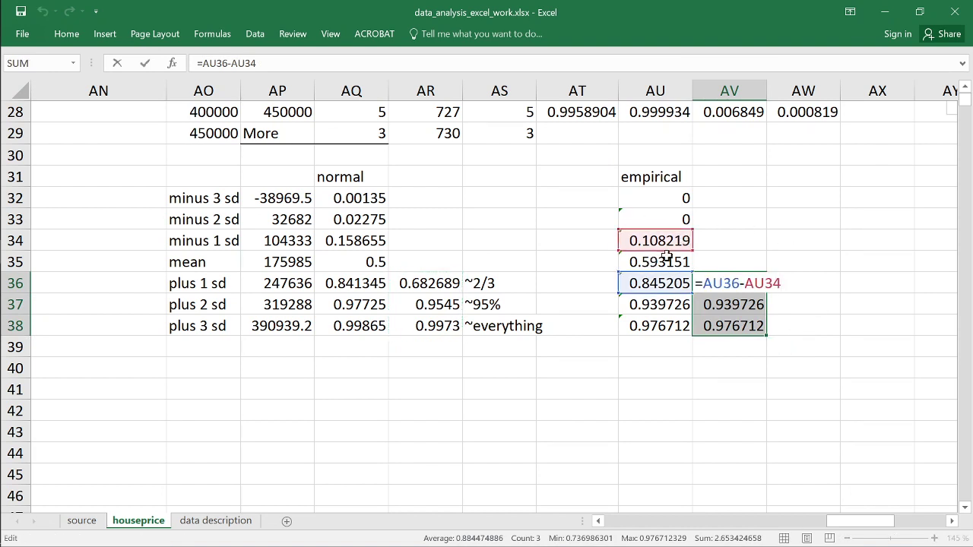
key(Escape)
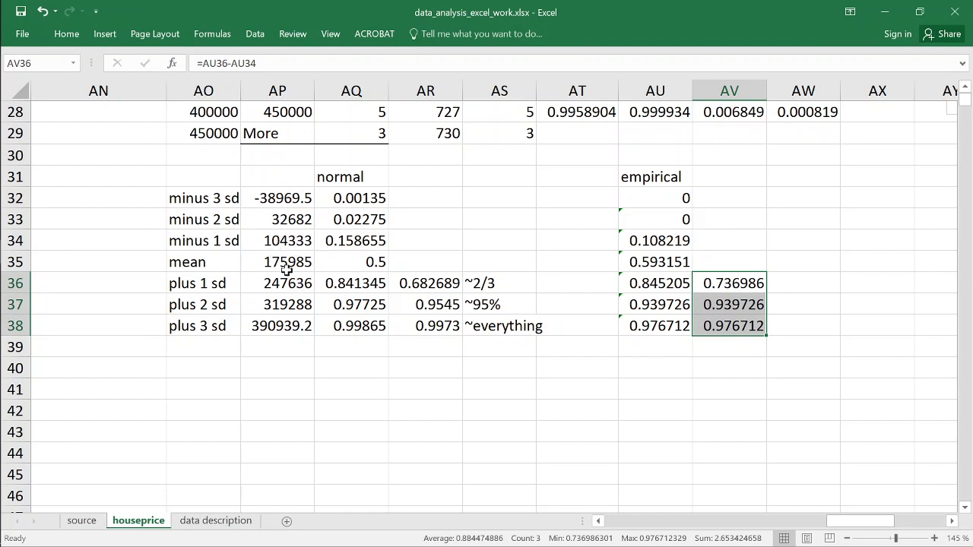
- Compare the normal and empirical shares within one, two and three standard deviations, and inspect the minus and plus 3 sd threshold formulas
click(446, 287)
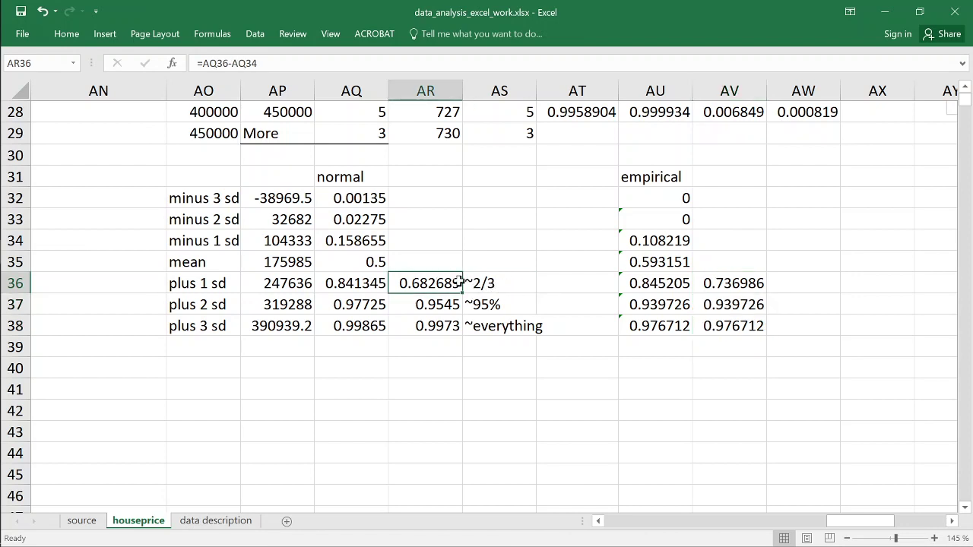
click(732, 305)
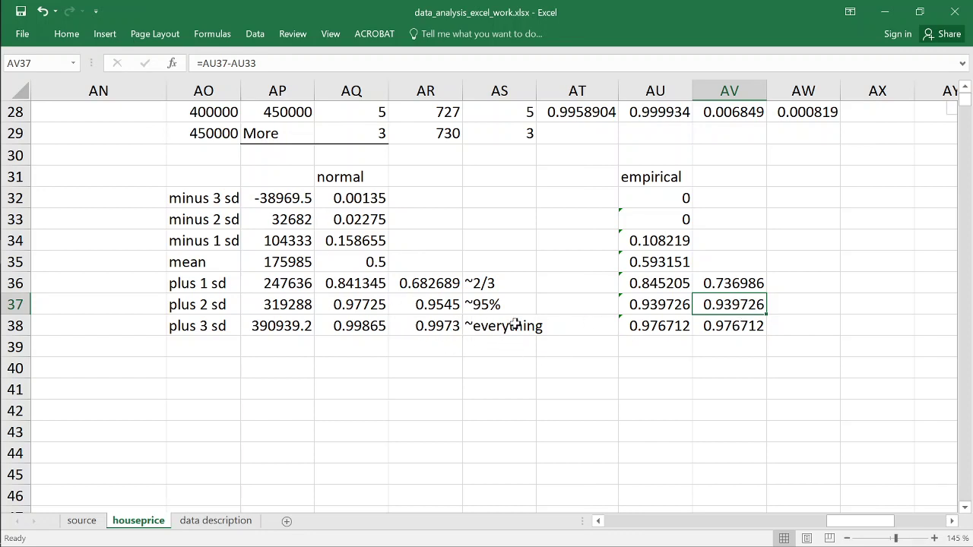
click(739, 327)
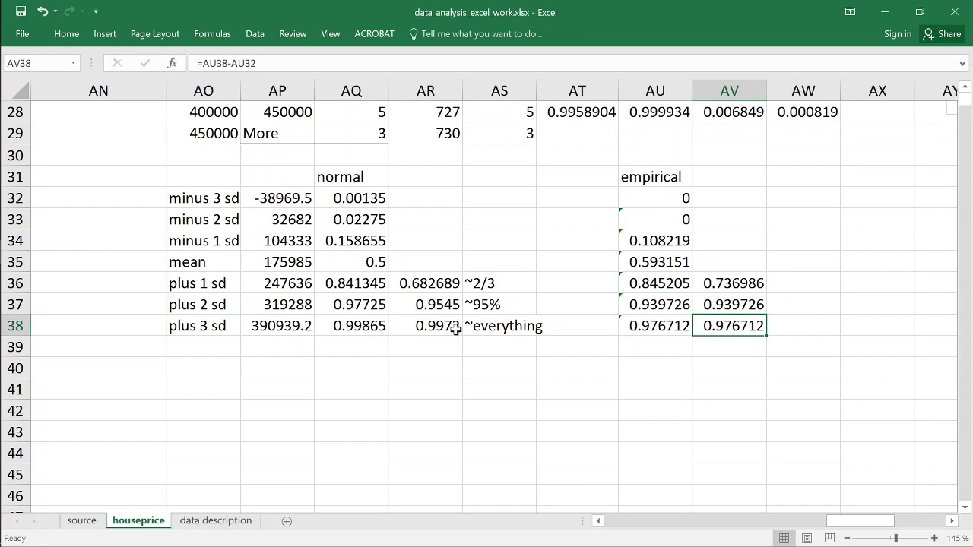
click(350, 325)
click(359, 196)
click(297, 198)
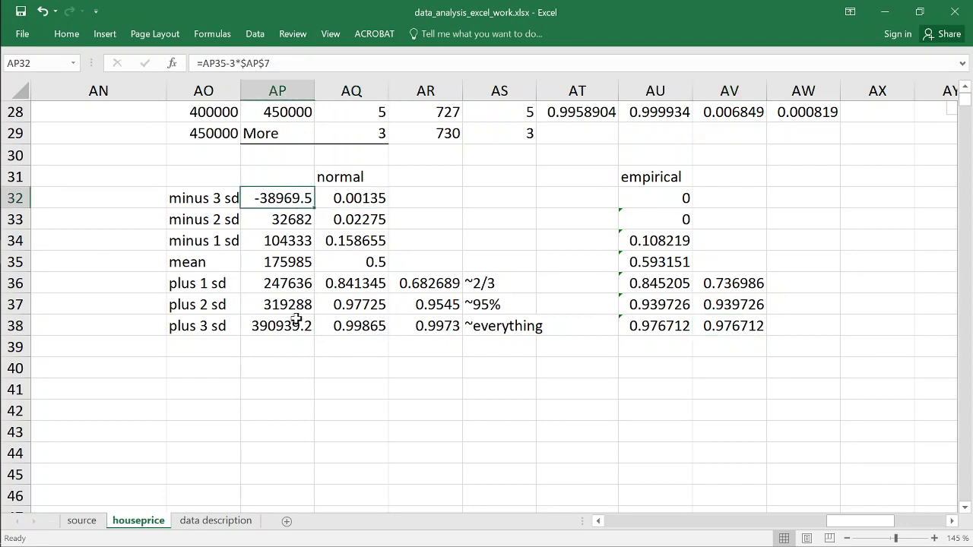
click(295, 321)
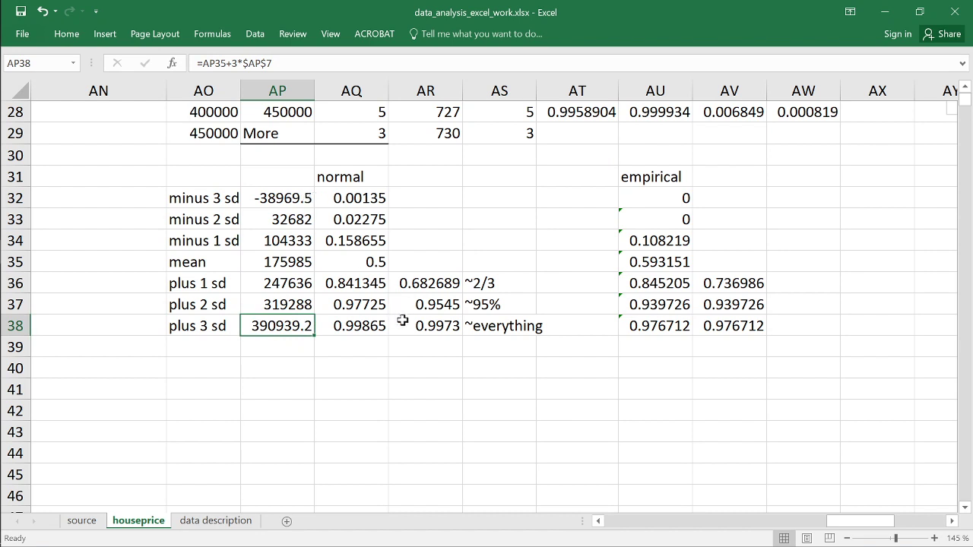
- Calculate the normal share outside three standard deviations in AR39 with =1-AR38
click(440, 343)
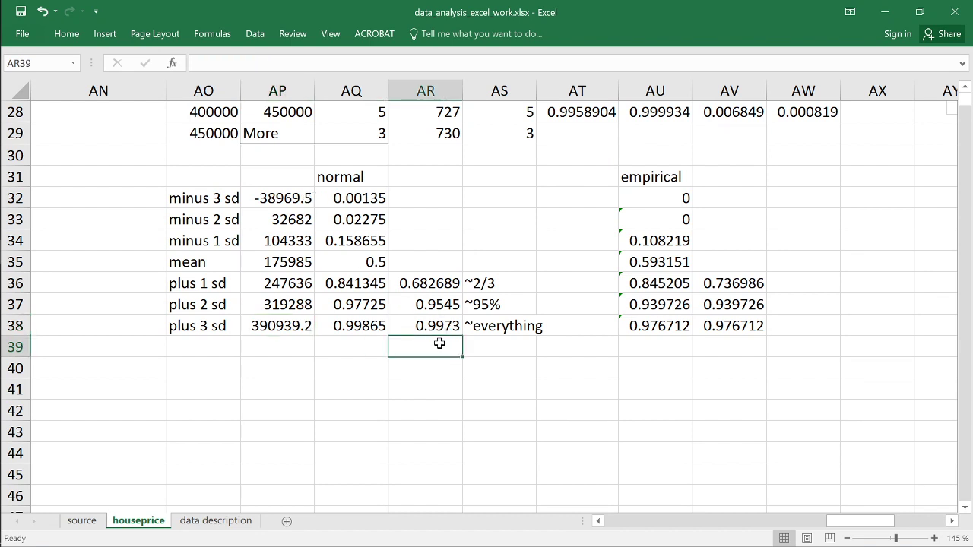
text(=1-AR38)
key(Return)
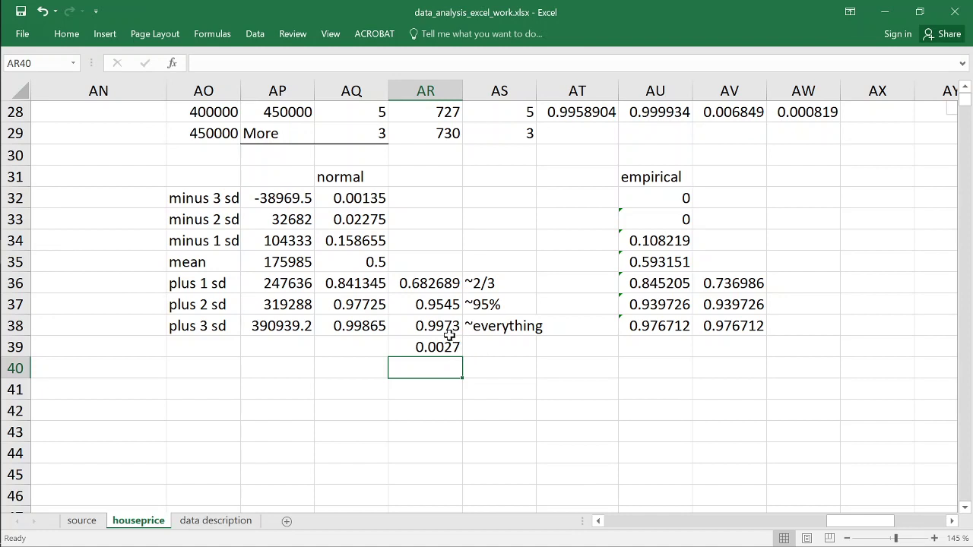
- Calculate the empirical share outside three standard deviations in AV39 as 1 minus AV38
click(745, 347)
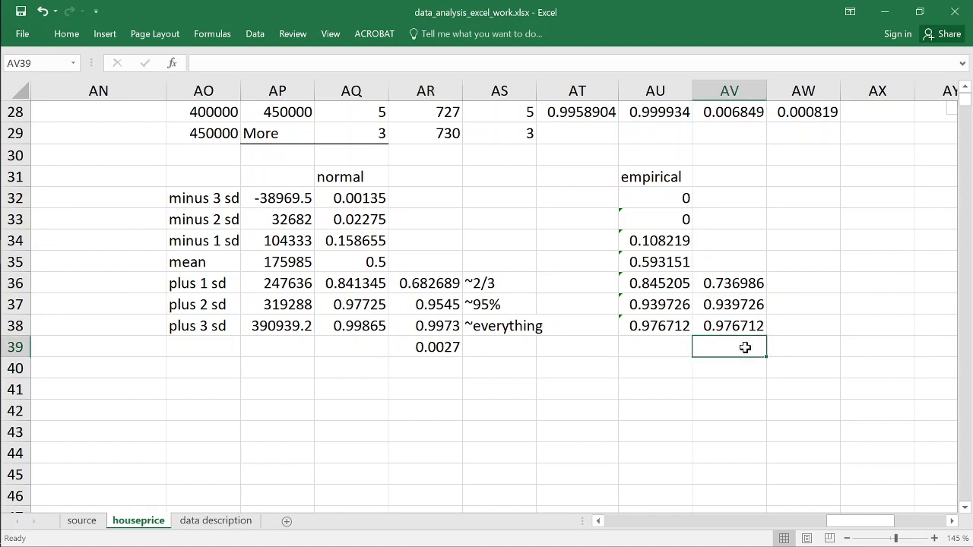
text(=1)
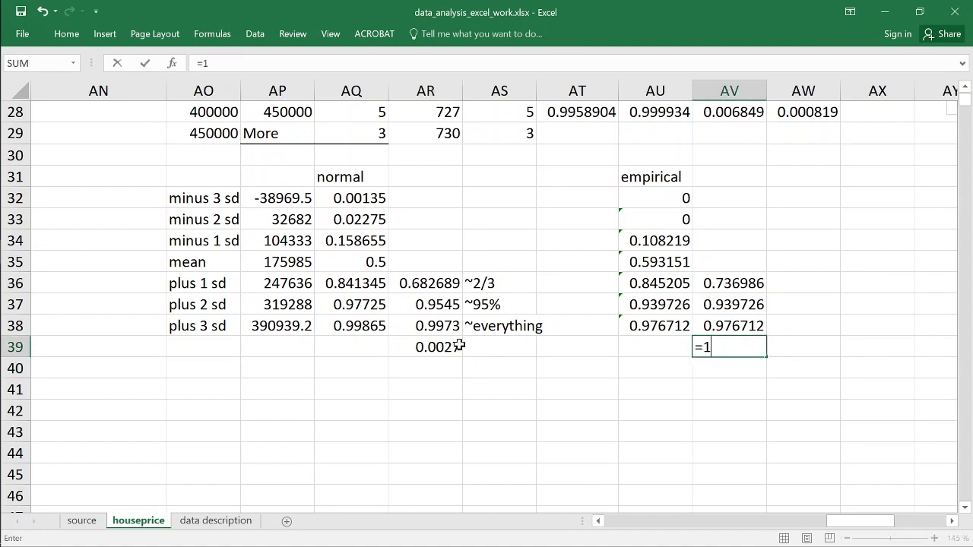
text(-)
key(Up)
key(Return)
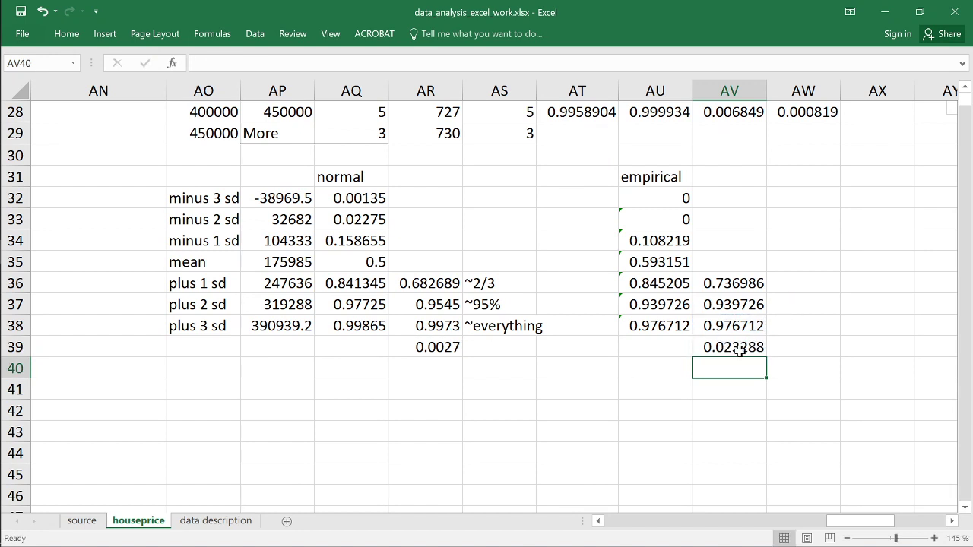